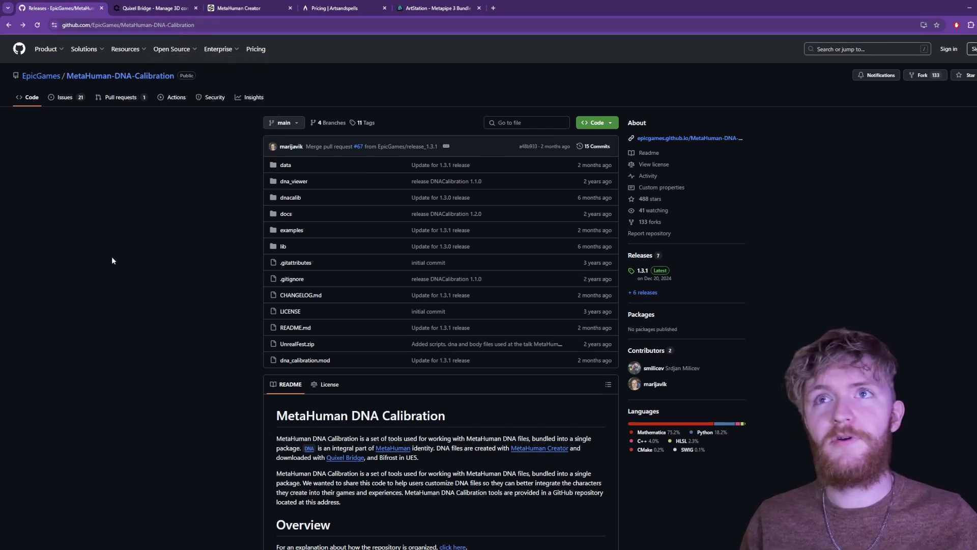
Open the MetaHuman-DNA-Calibration releases list and review the notes for versions 1.3.0, 1.2.0 and 1.1.0
left_click(642, 293)
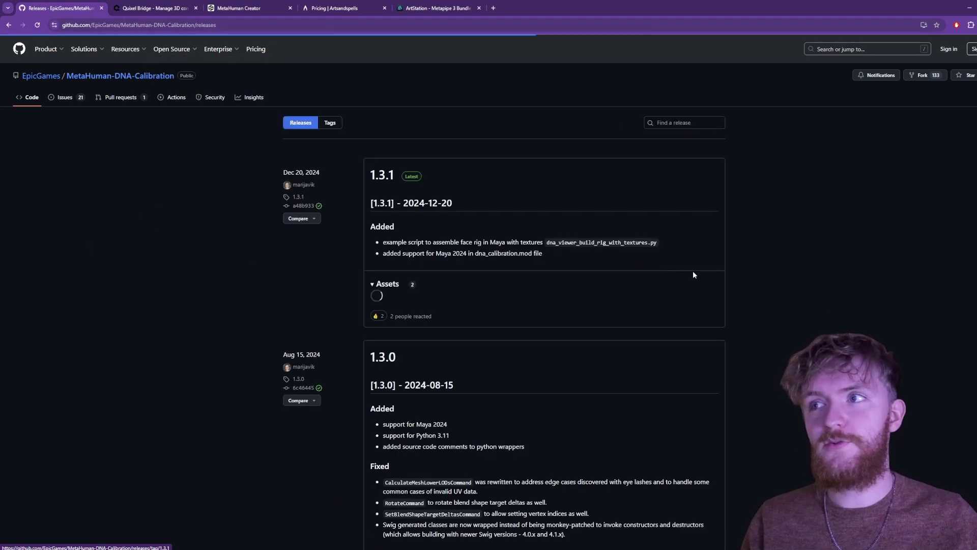
scroll(326, 299, "down", 4)
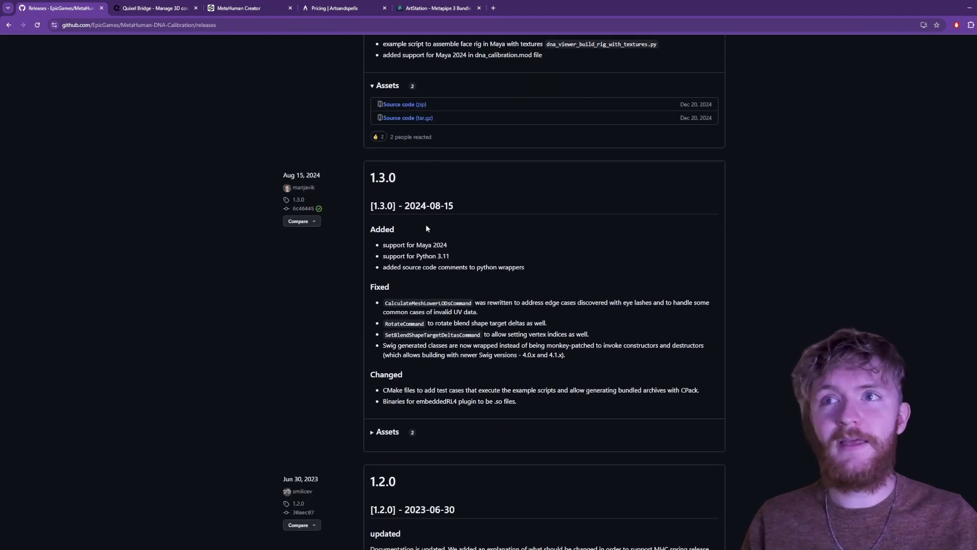
double_click(405, 179)
left_click(406, 178)
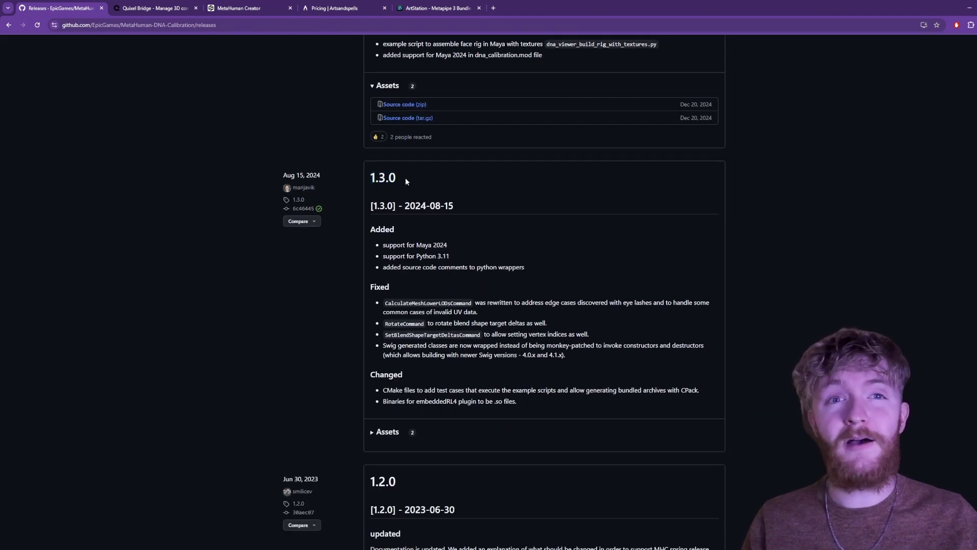
scroll(407, 184, "down", 5)
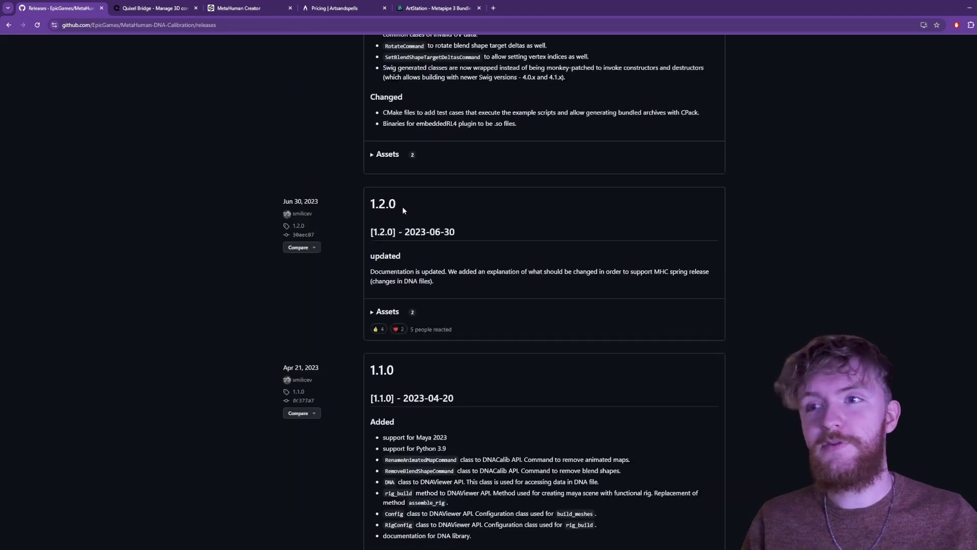
triple_click(397, 376)
left_click(419, 375)
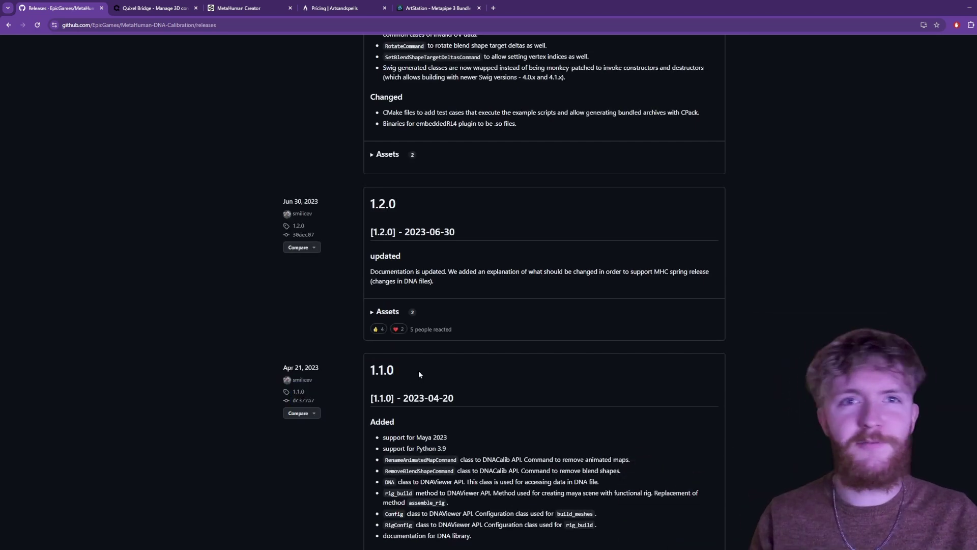
scroll(419, 371, "up", 7)
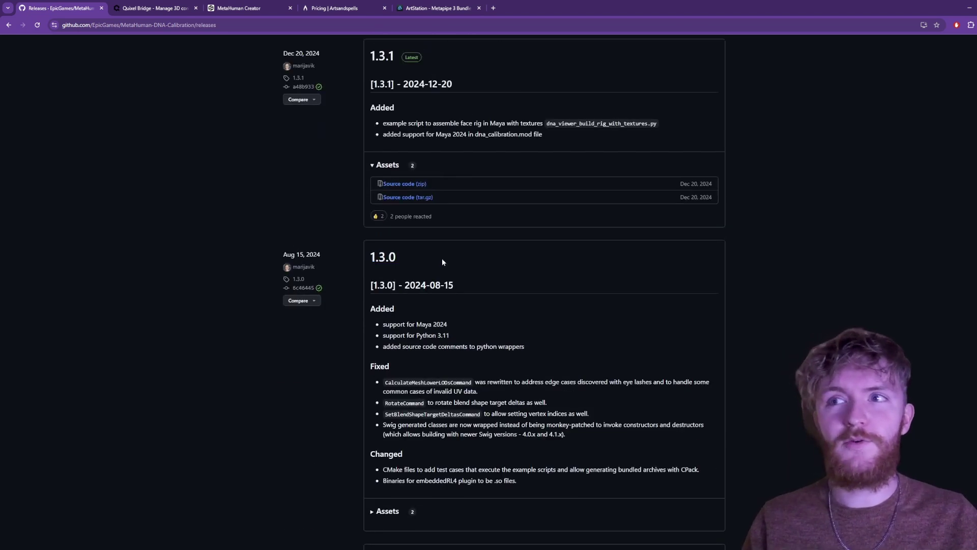
Expand the assets of release 1.3.0 and download its source code as a zip archive
scroll(442, 258, "down", 3)
left_click(425, 348)
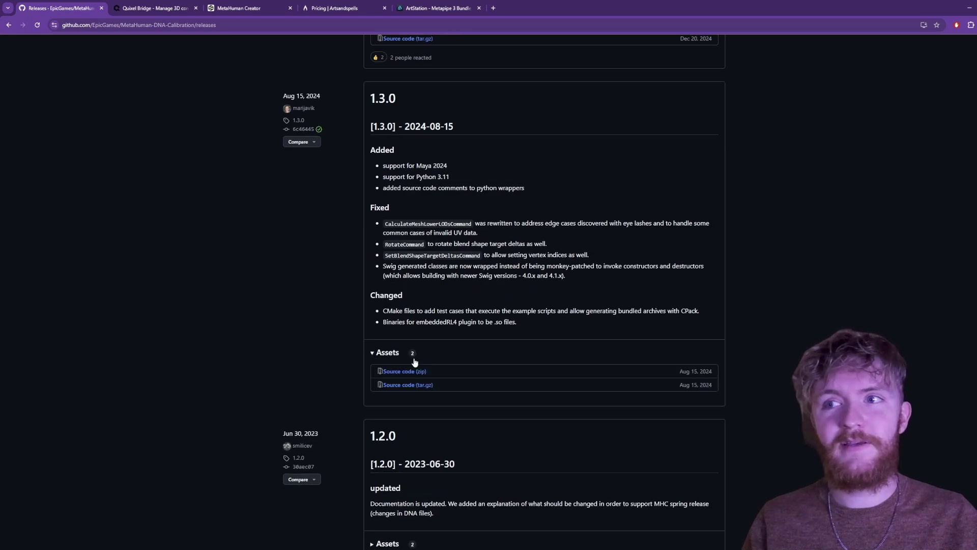
left_click(408, 375)
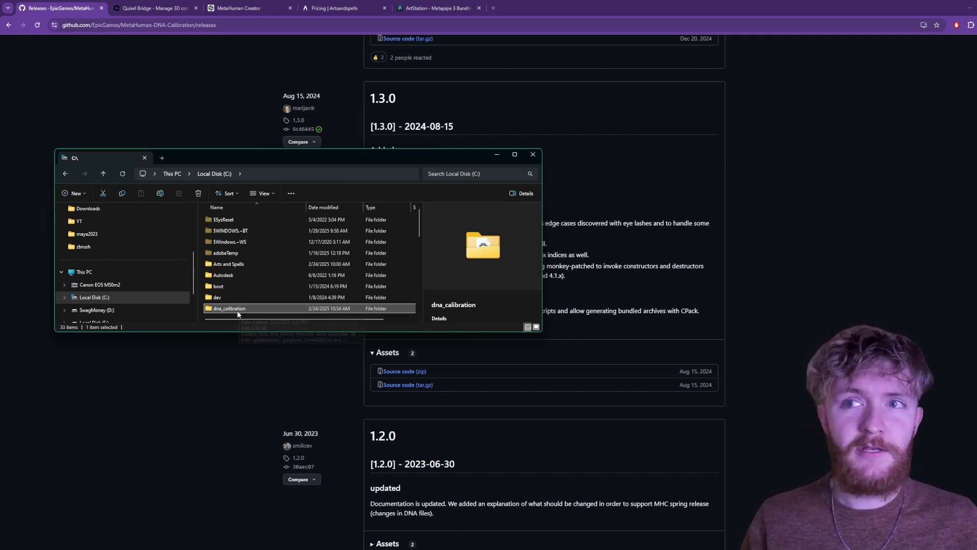
Check the contents of the dna_calibration folder on the C drive in File Explorer
double_click(248, 311)
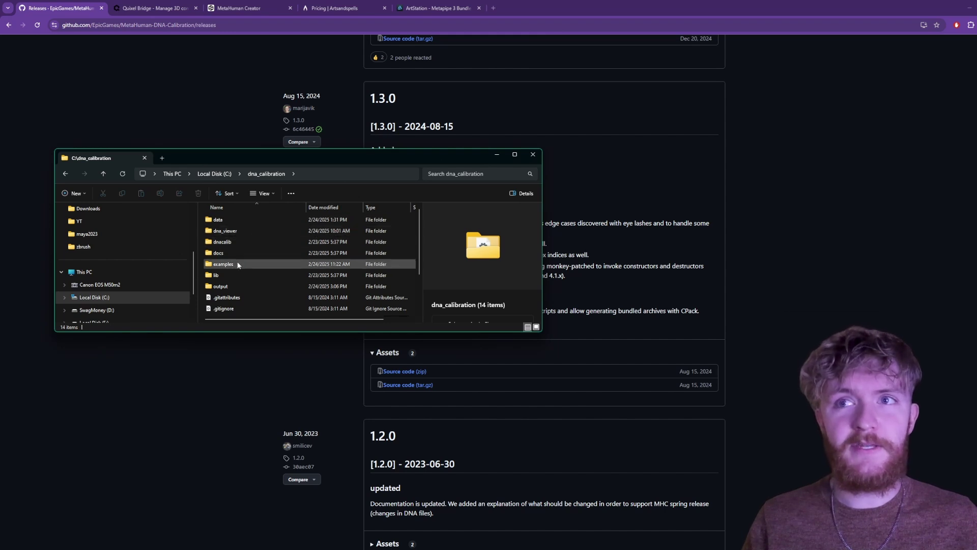
left_click(224, 175)
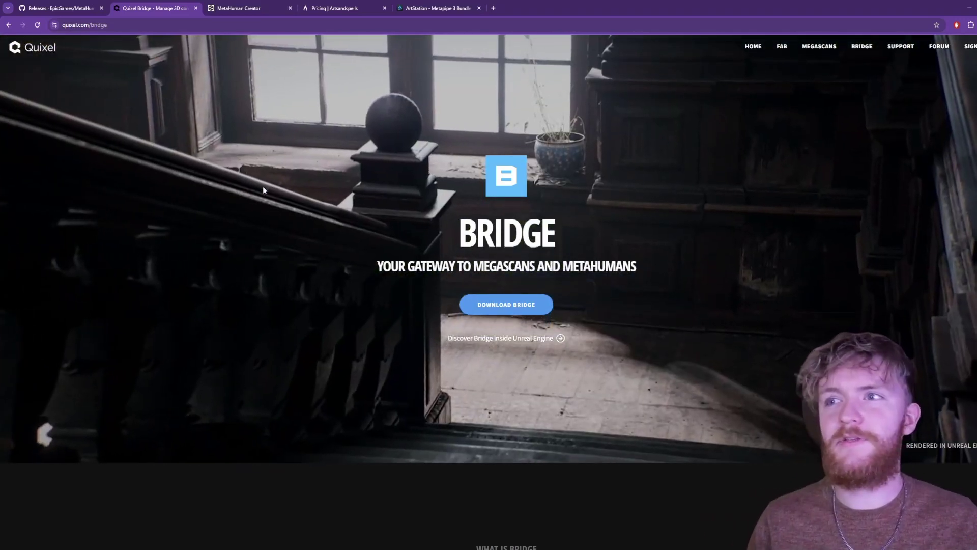
Look over the MetaHuman Creator page, the Metapipe 3 pricing page and ArtStation's Metapipe 3 Bundle page
key("ctrl+Tab")
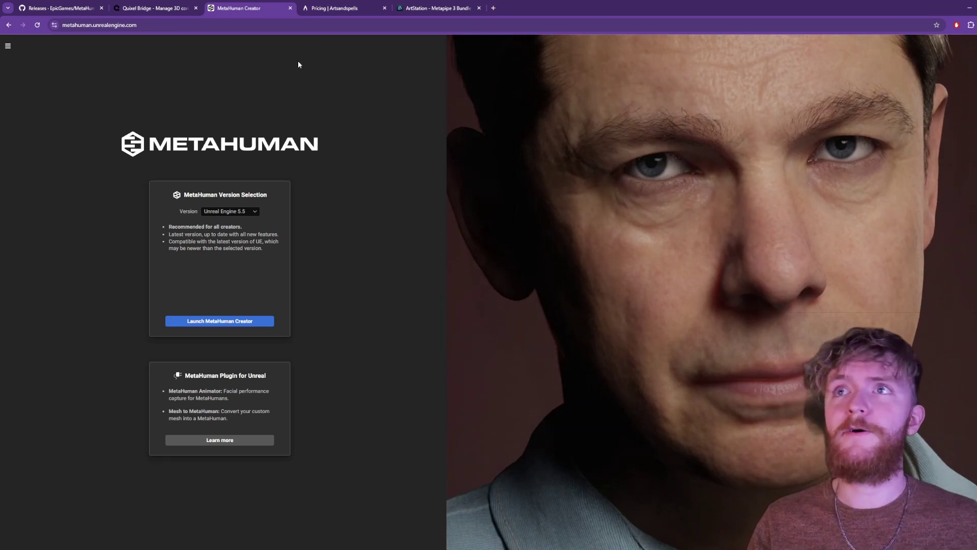
left_click(336, 8)
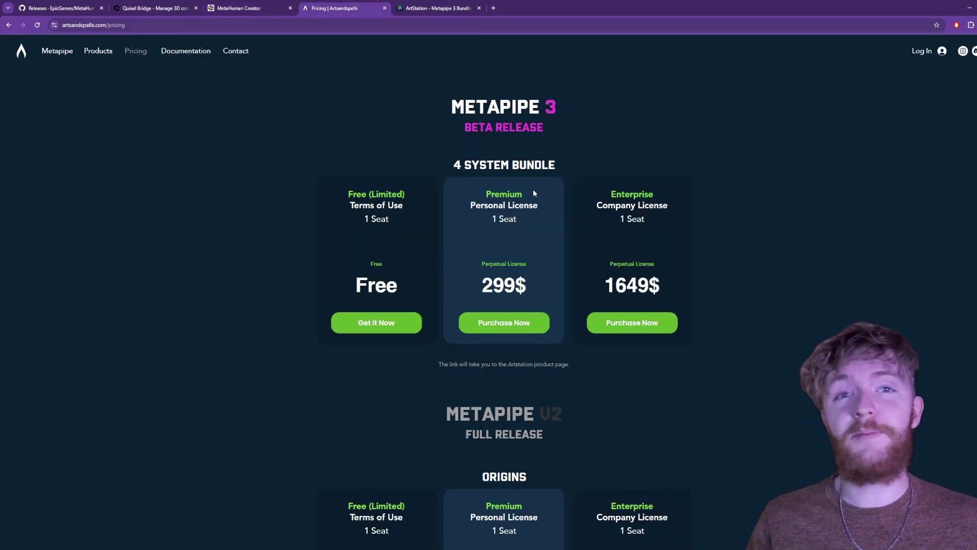
triple_click(434, 111)
left_click(434, 111)
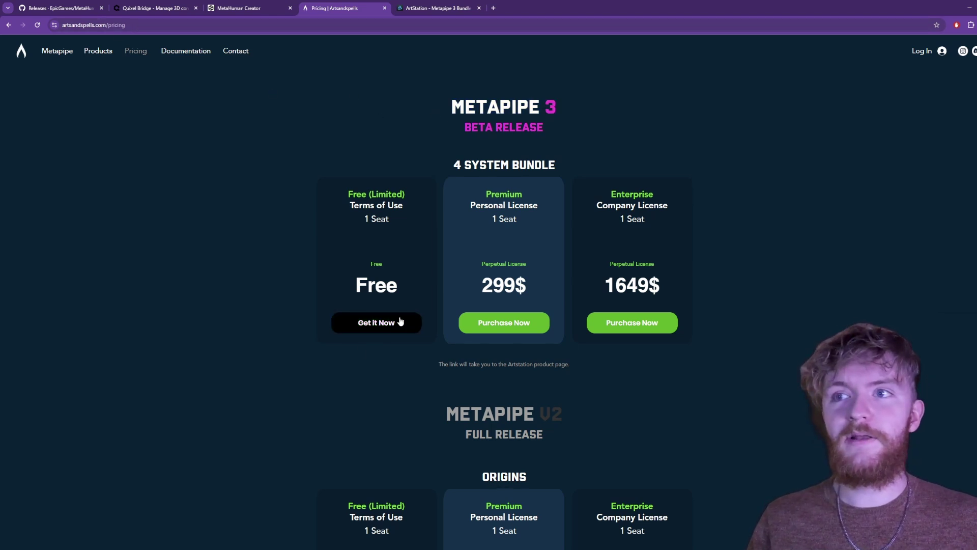
left_click(437, 8)
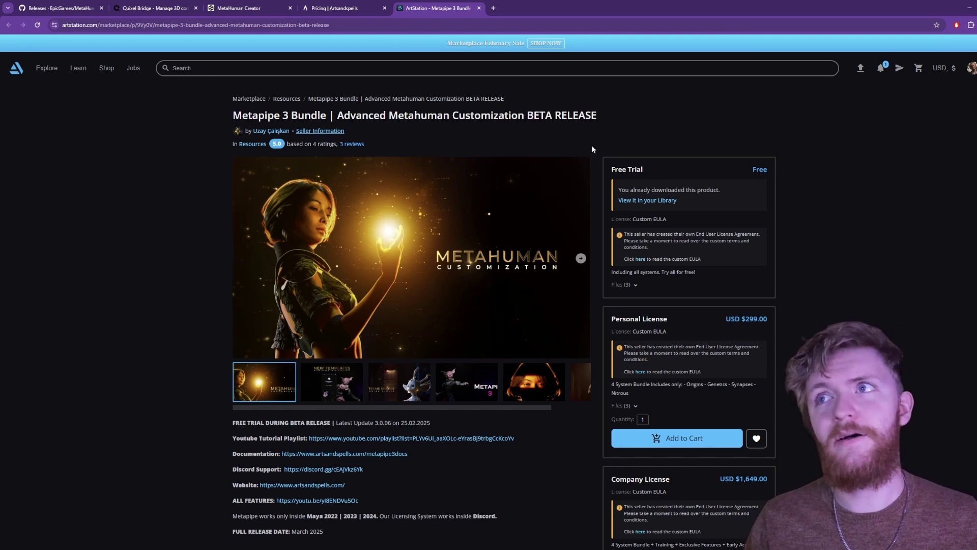
scroll(869, 152, "down", 3)
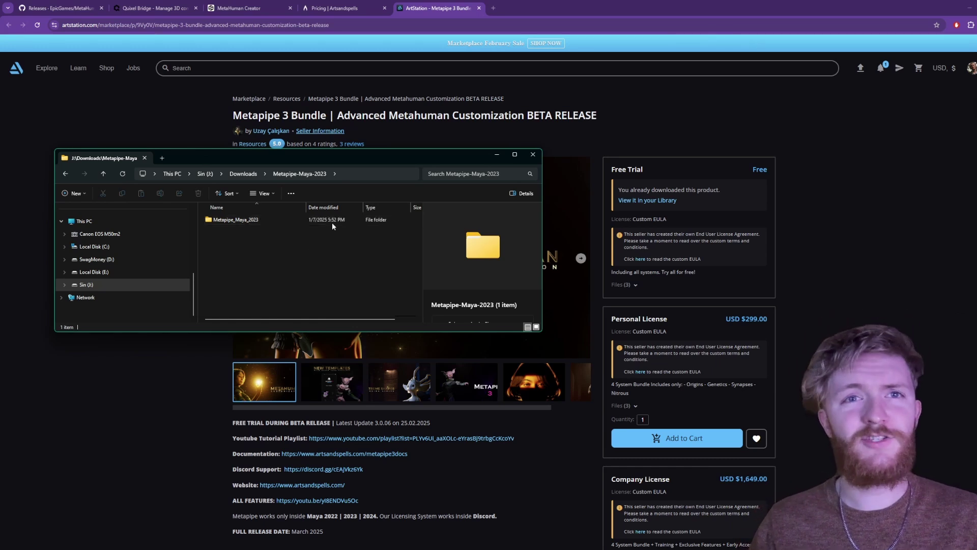
Open INSTALLATION READ ME.txt from the downloaded Metapipe_Maya_2023 folder
double_click(250, 224)
left_click(253, 221)
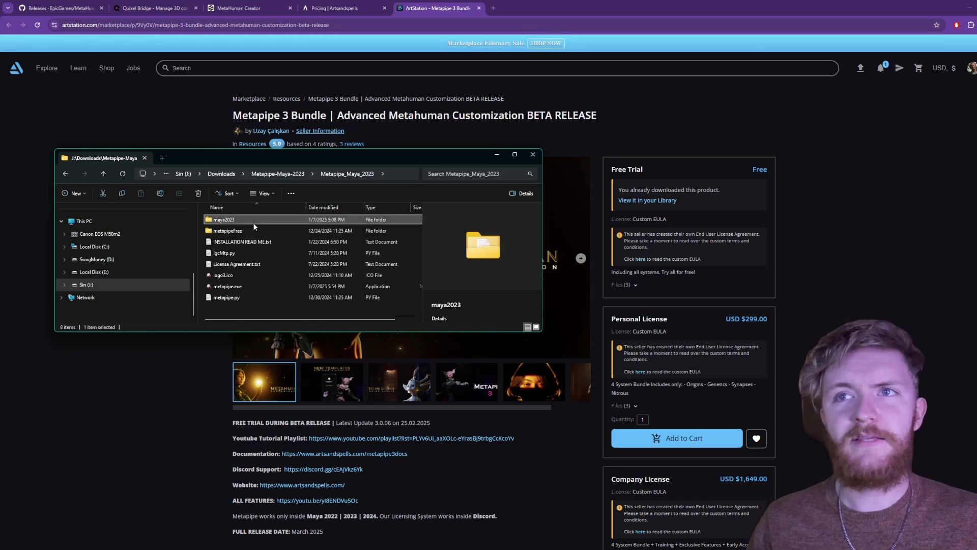
left_click(248, 243)
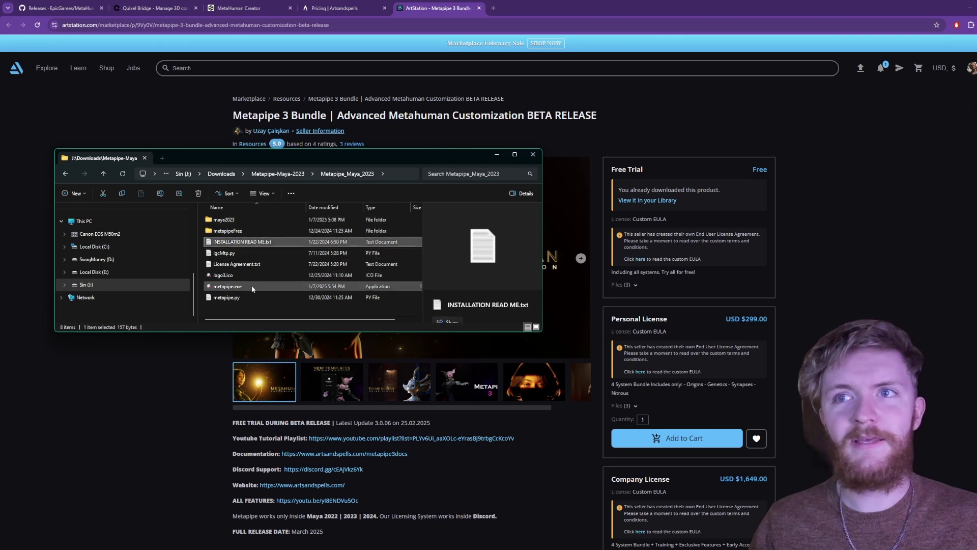
double_click(252, 243)
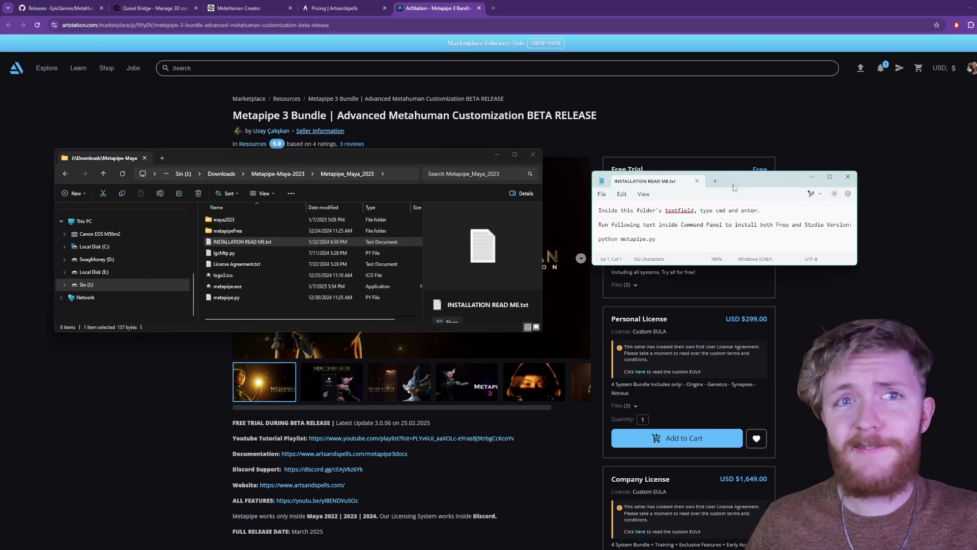
Read the installation instructions, highlighting the folder text field note and the python metapipe.py command
left_click_drag(625, 210, 705, 210)
left_click(686, 210)
left_click_drag(856, 230, 739, 224)
left_click(744, 225)
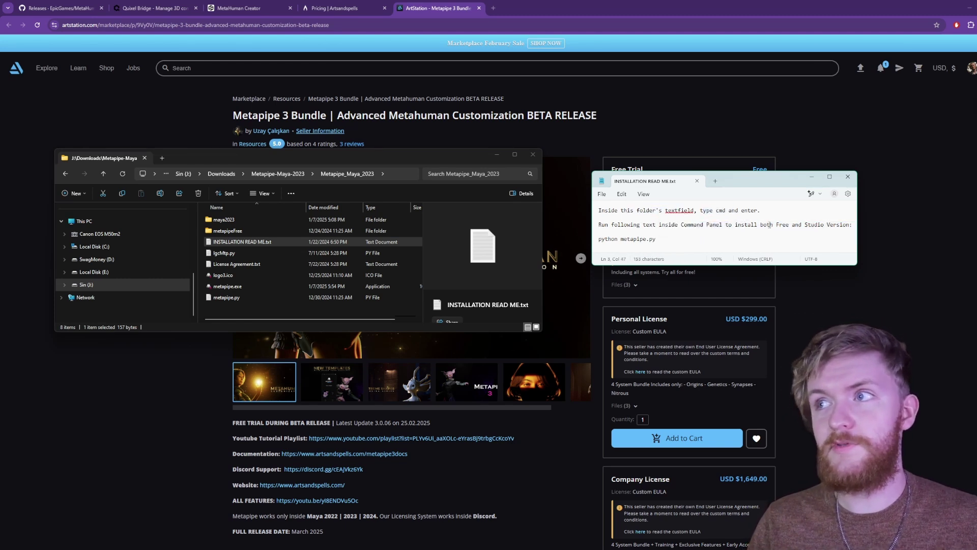
left_click_drag(662, 241, 599, 239)
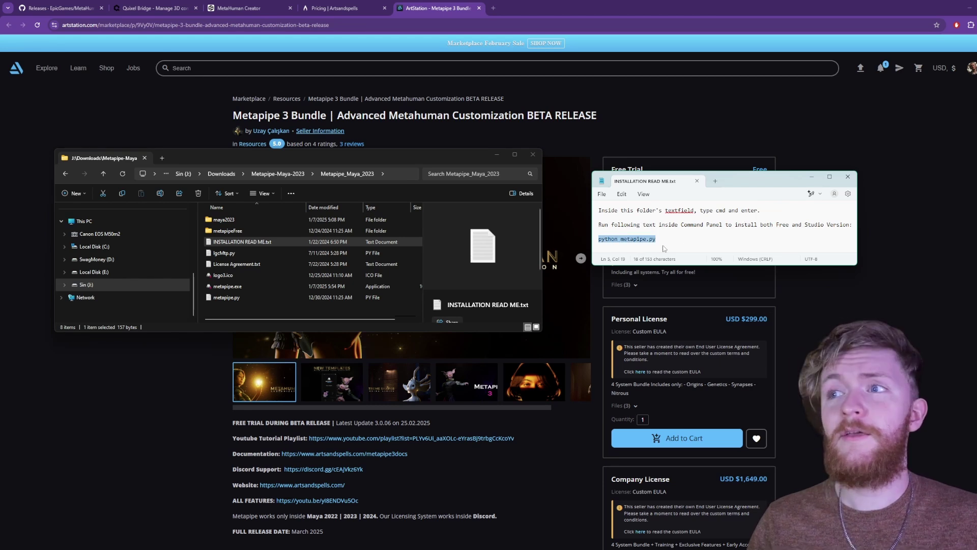
left_click(662, 239)
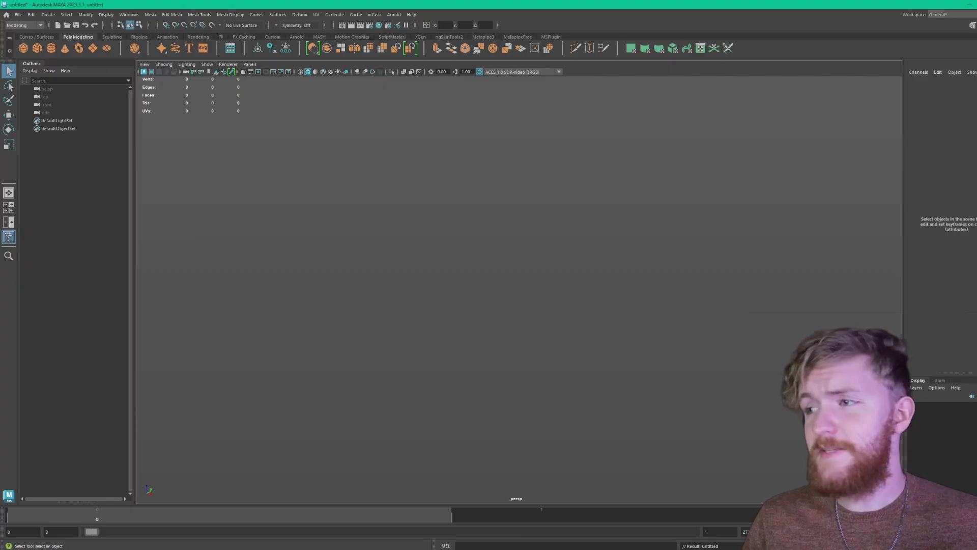
Switch to Maya, open the Script Editor and enlarge it to show the whole Metapipe Python script
left_click(970, 546)
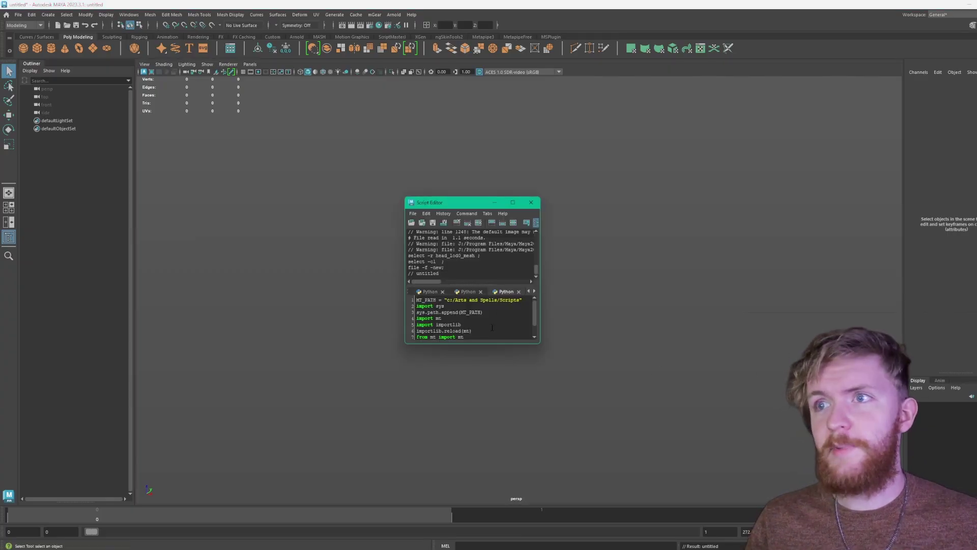
left_click_drag(493, 336, 417, 298)
left_click_drag(536, 346, 536, 366)
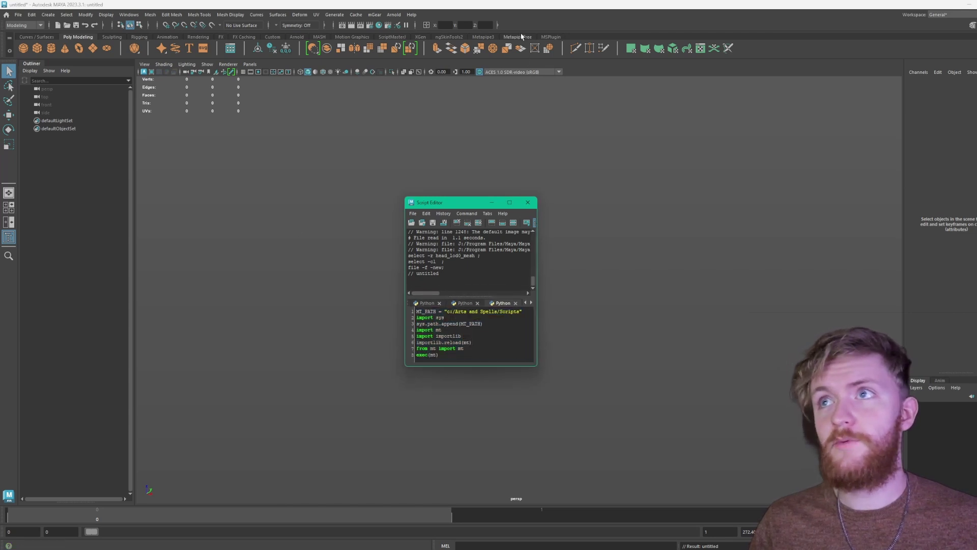
Open the Metapipe3 shelf item's command in the Shelf Editor and compare its Python code with the Script Editor's script
left_click(490, 38)
right_click(24, 49)
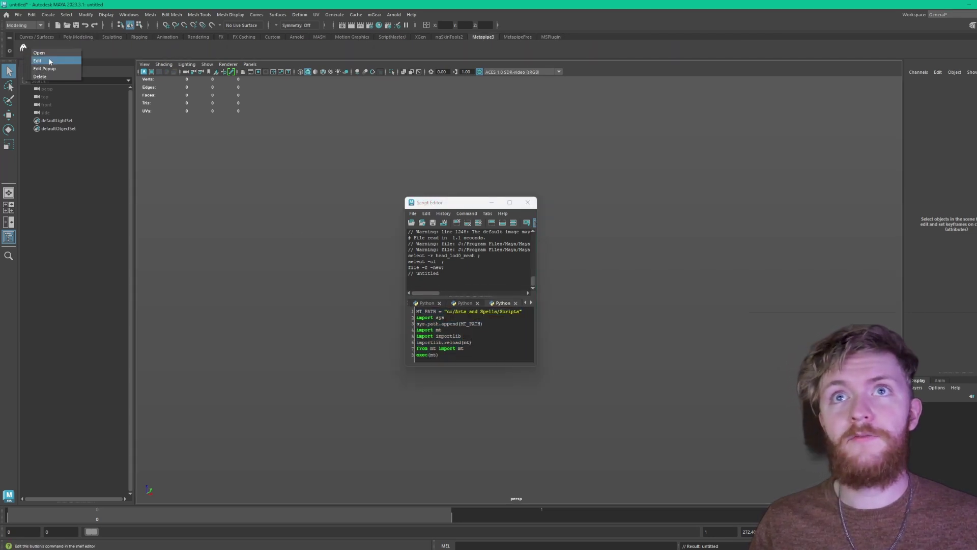
left_click(48, 56)
left_click_drag(307, 223, 250, 167)
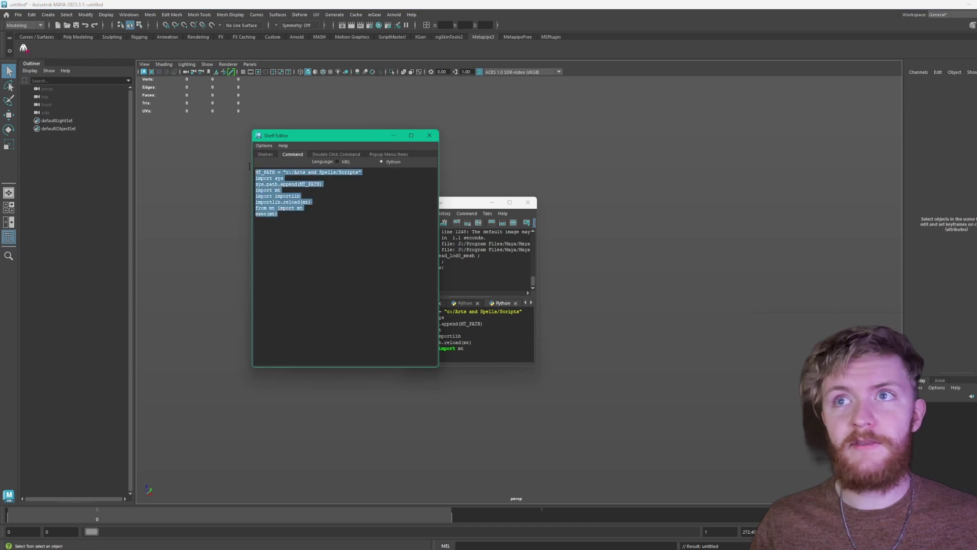
left_click(498, 358)
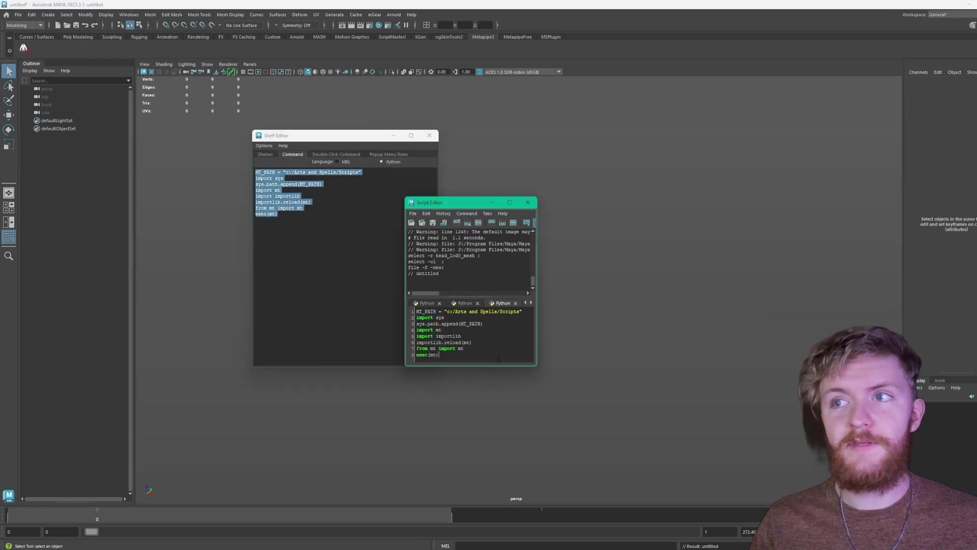
left_click(482, 342)
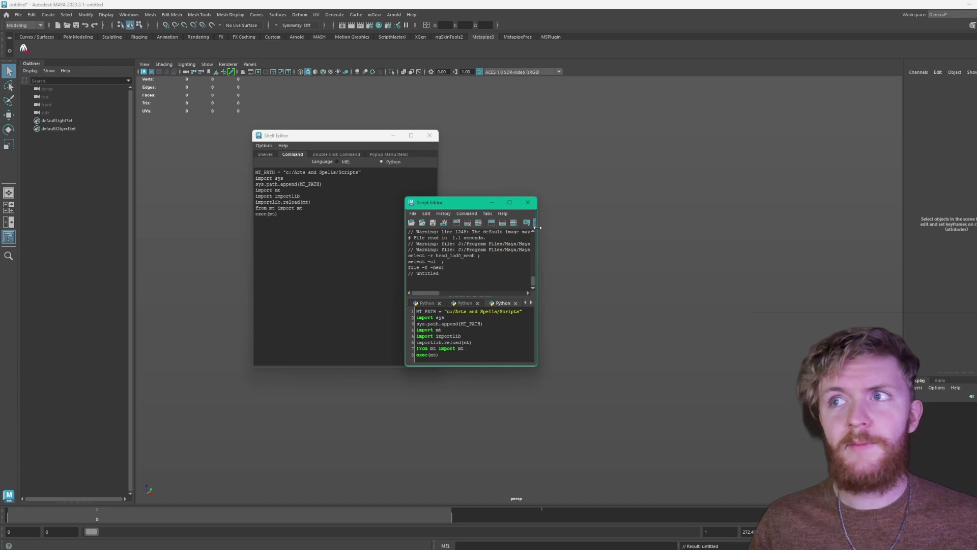
Close the Shelf Editor and launch Metapipe by running its Python script from the Script Editor, confirming the trial
left_click_drag(538, 228, 590, 227)
left_click_drag(317, 142, 291, 137)
left_click(403, 130)
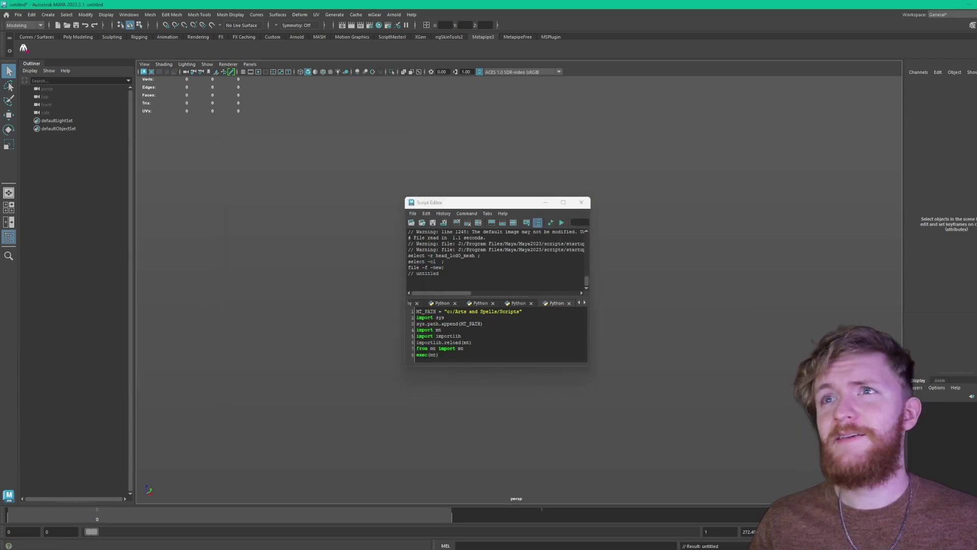
left_click(551, 223)
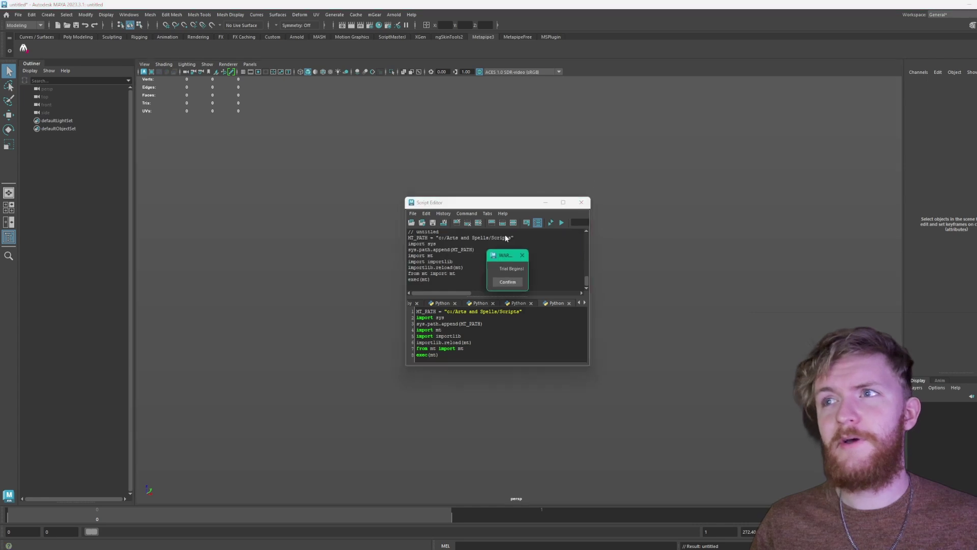
left_click(511, 283)
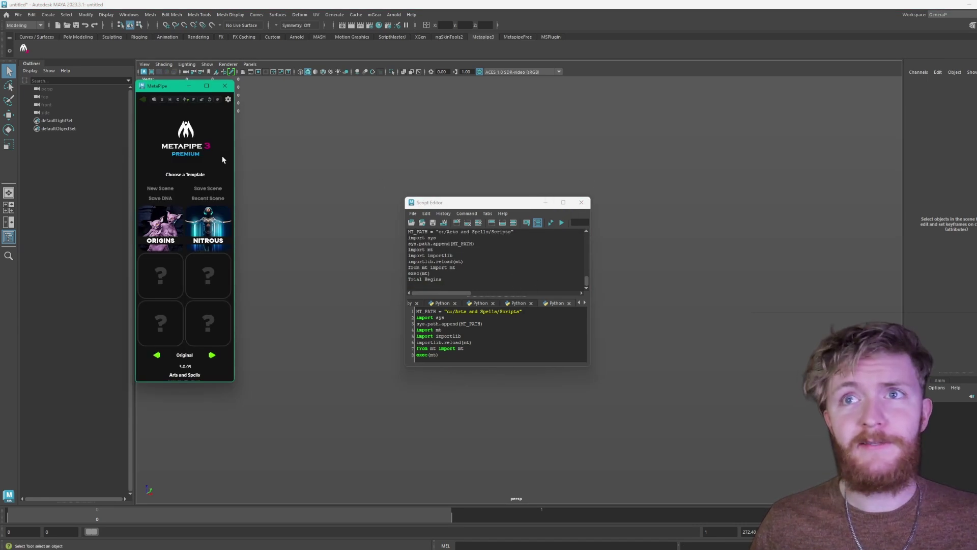
Open Metapipe's settings and examine the Metapipe files path and the DNA calibration path
left_click(228, 100)
left_click(175, 226)
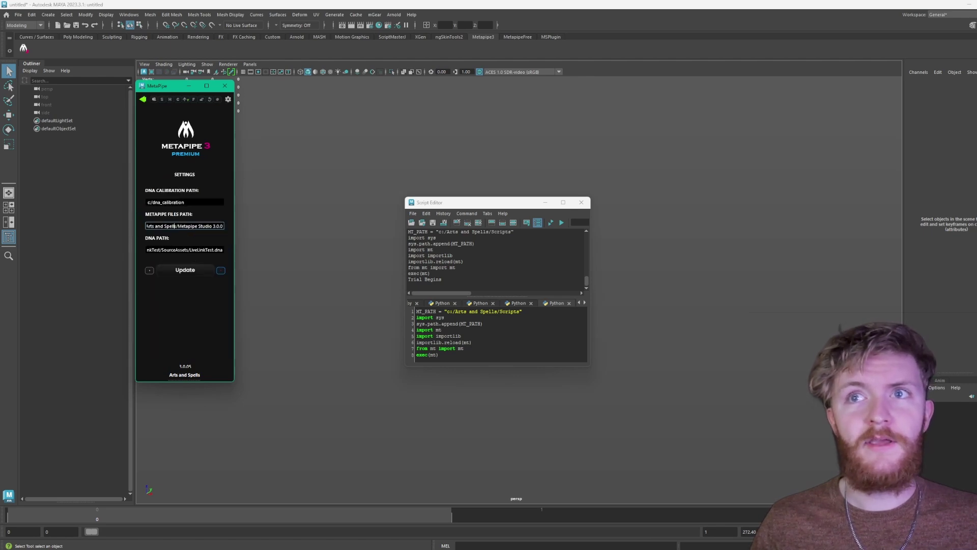
left_click(198, 226)
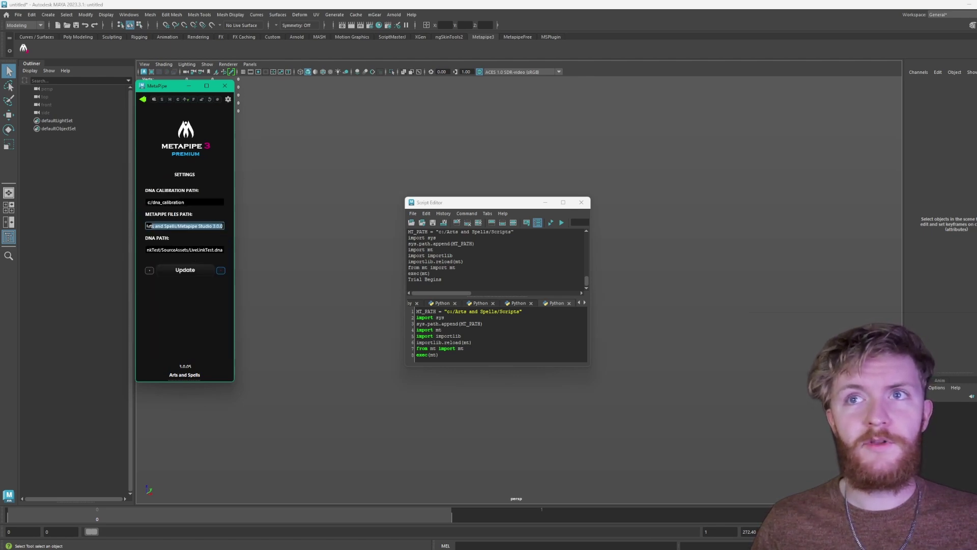
left_click(185, 202)
key("End")
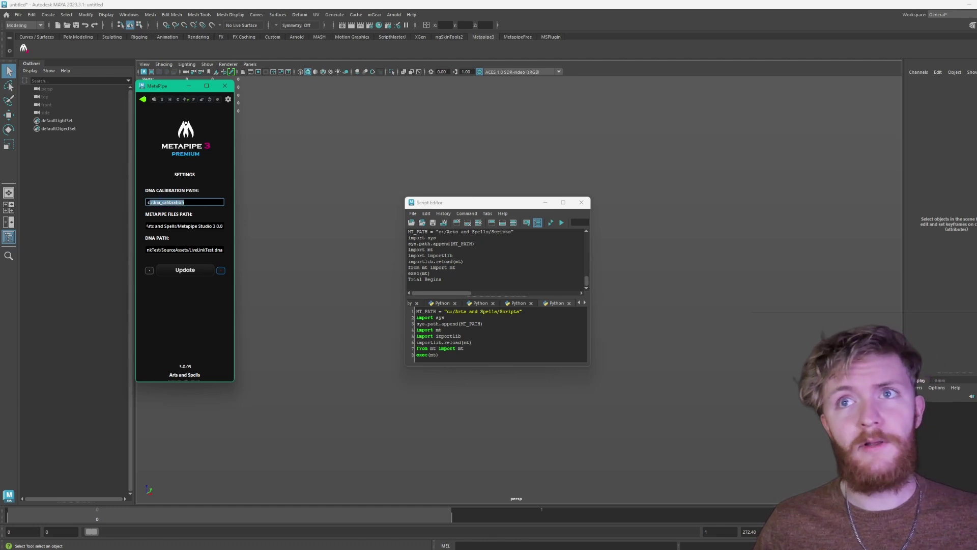
key("End")
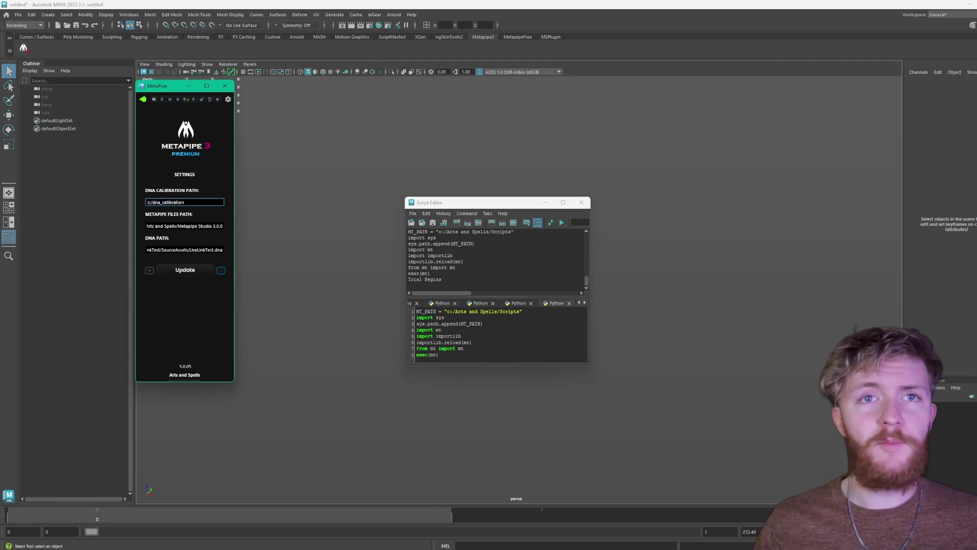
key("ctrl+a")
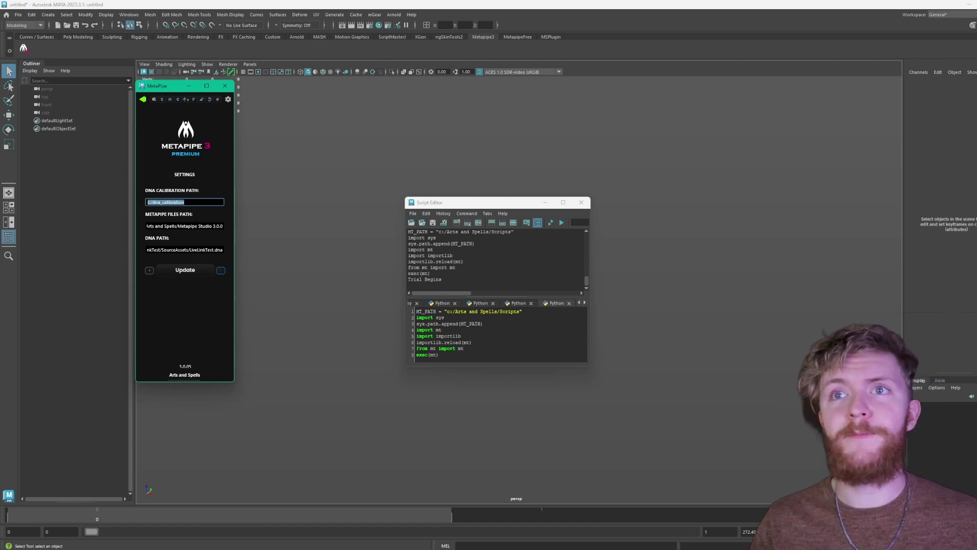
Check the DNA path in Metapipe's settings and switch to Quixel Bridge with the LiveLinkTest MetaHuman shown
key("Tab")
key("Tab")
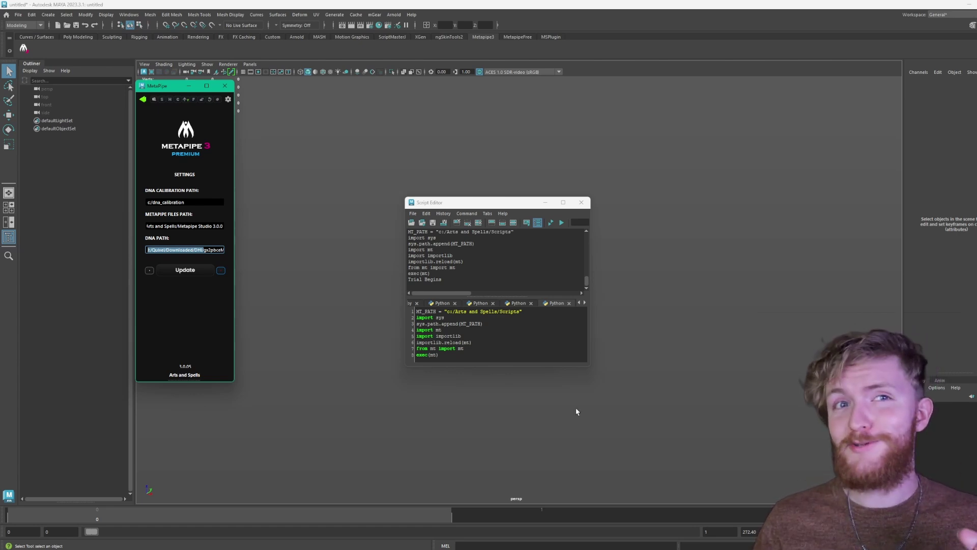
left_click(575, 542)
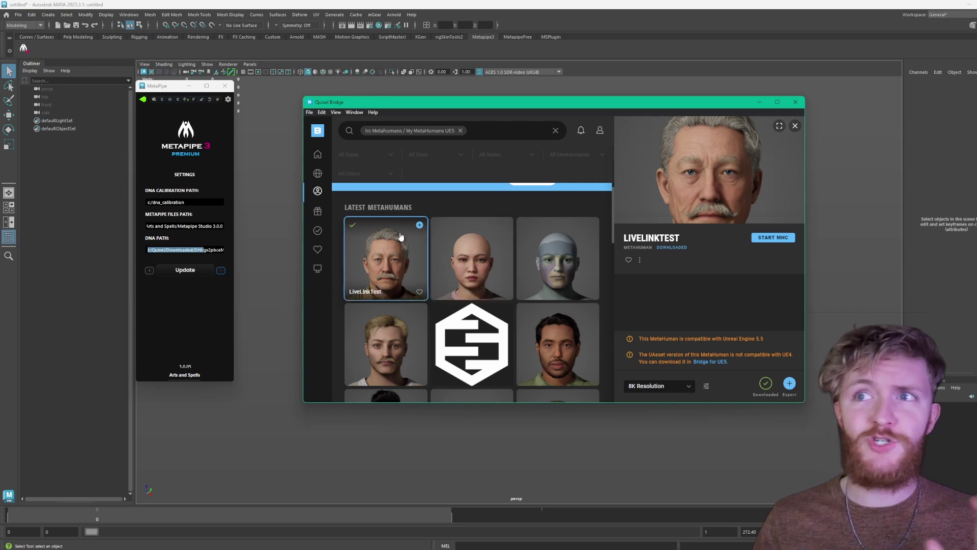
mouse_move(319, 198)
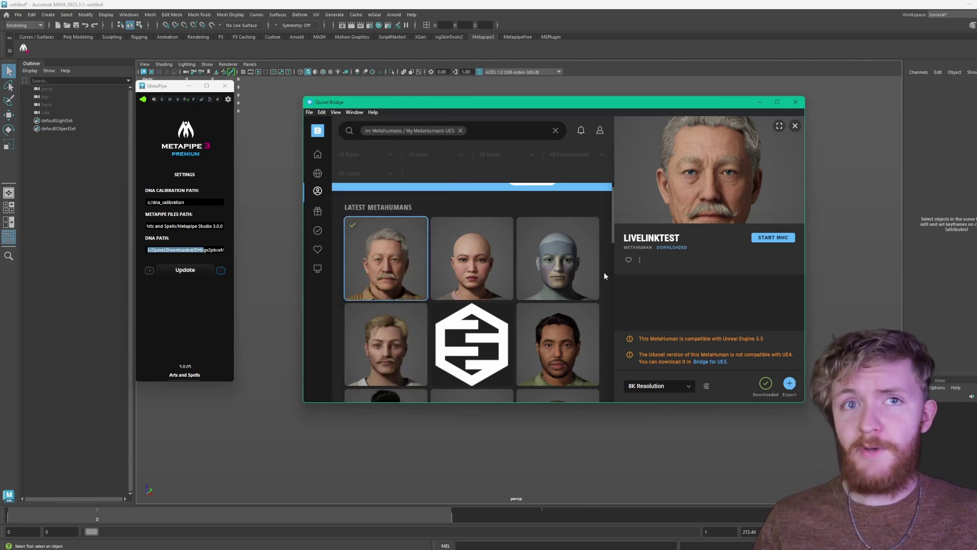
Check the LiveLinkTest MetaHuman's available resolutions and the export target in the export settings
left_click(679, 389)
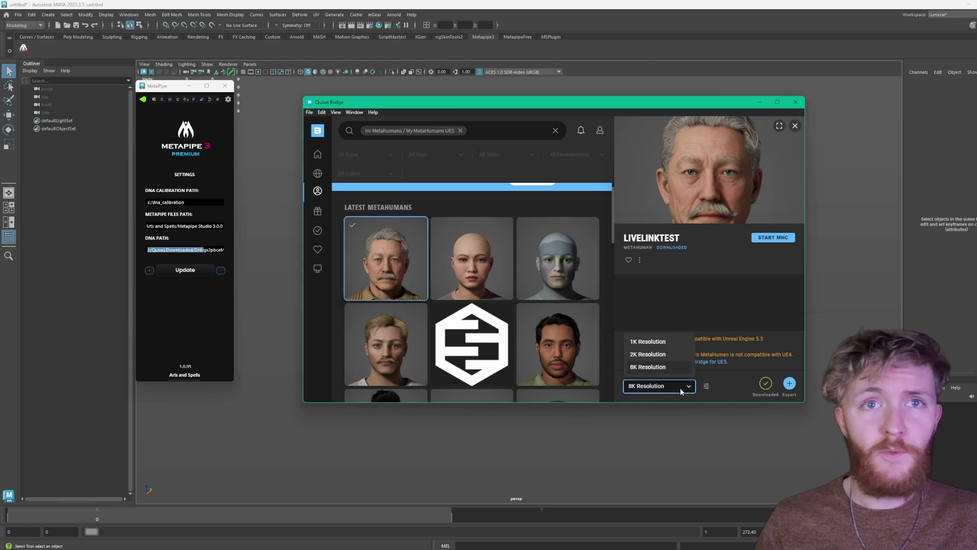
left_click(682, 390)
left_click(707, 387)
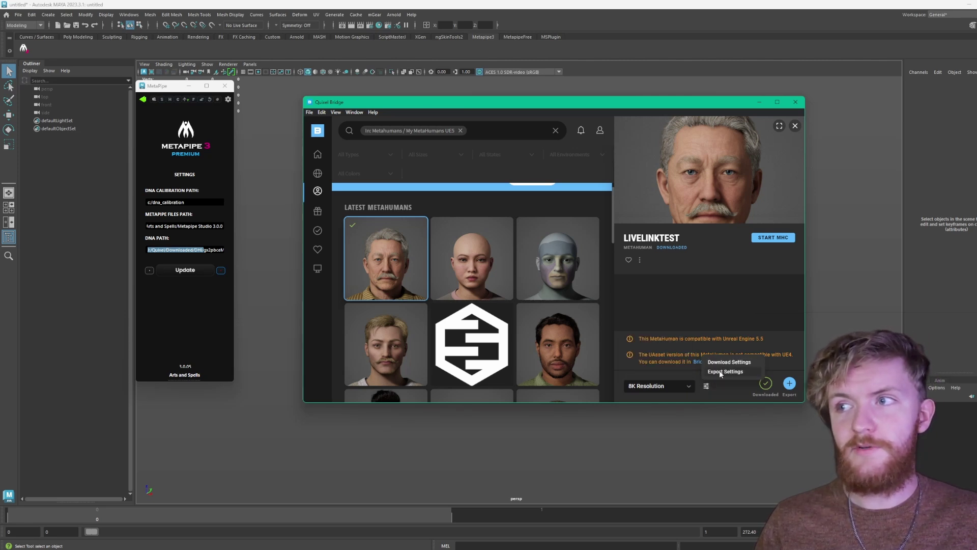
left_click(721, 372)
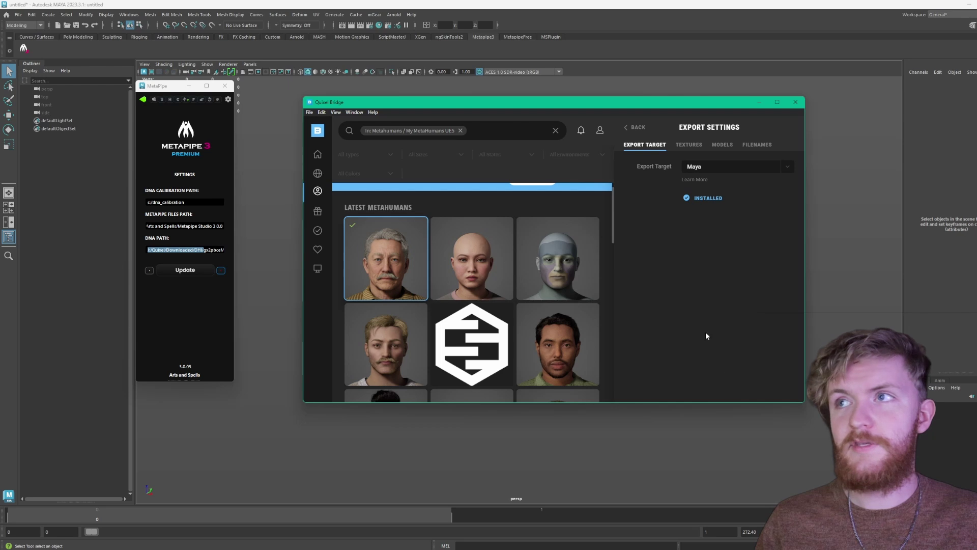
left_click(639, 132)
Review the texture and model download settings for the LiveLinkTest MetaHuman, including the MetaHumans format and LODs
left_click(707, 386)
left_click(712, 363)
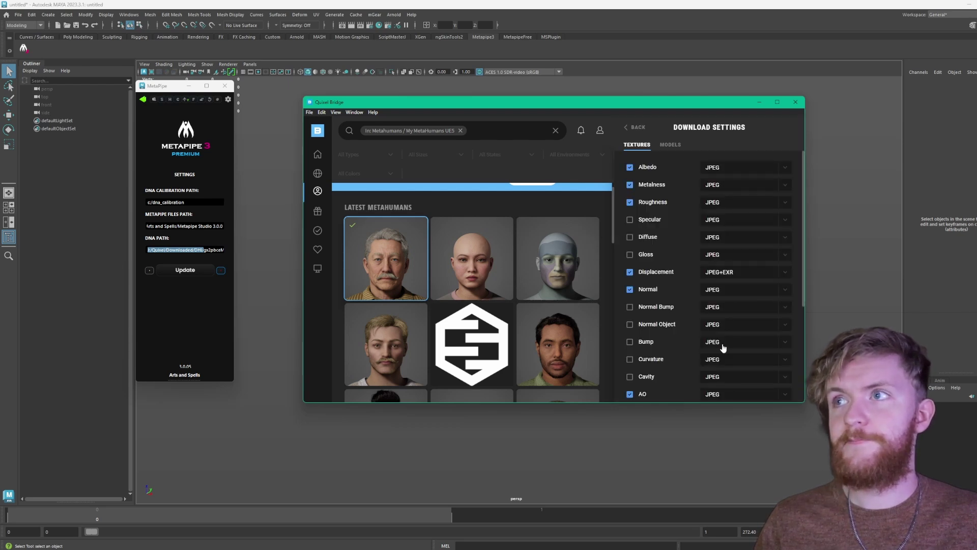
left_click(667, 146)
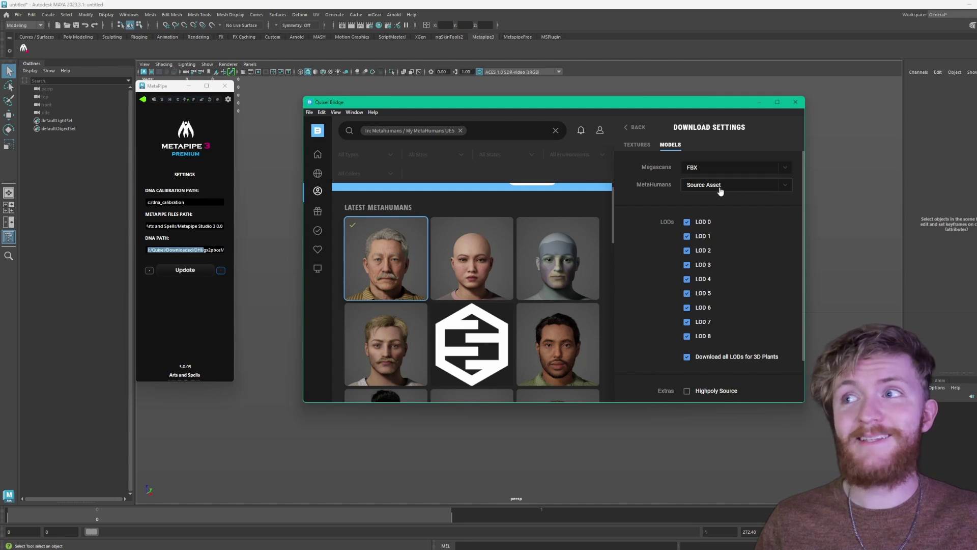
left_click(635, 127)
Review the export target, texture and model export settings, and return to the LiveLinkTest details
left_click(707, 386)
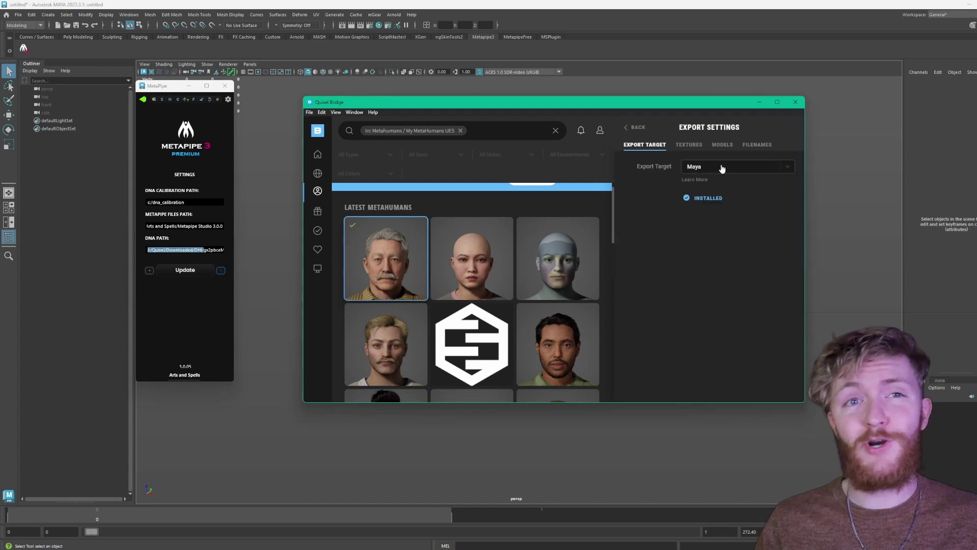
left_click(691, 146)
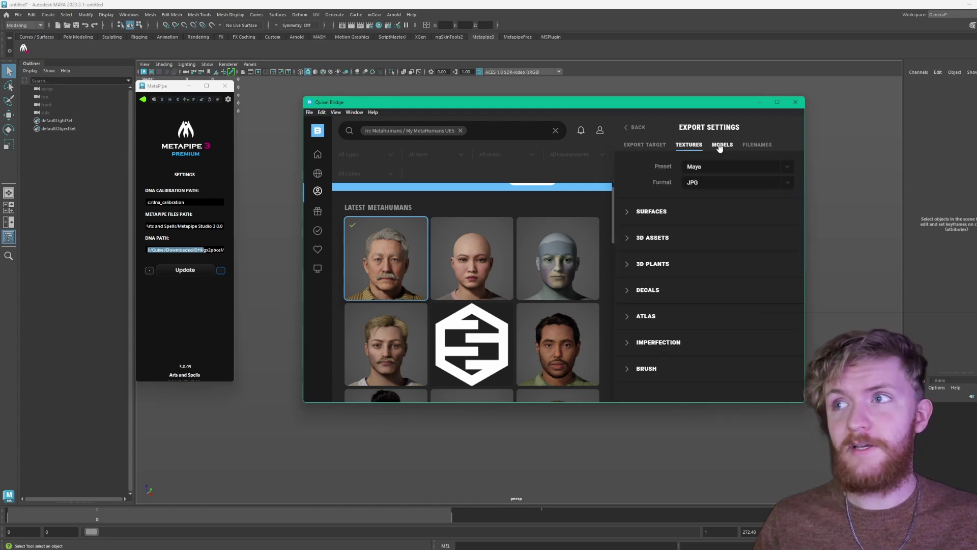
left_click(724, 145)
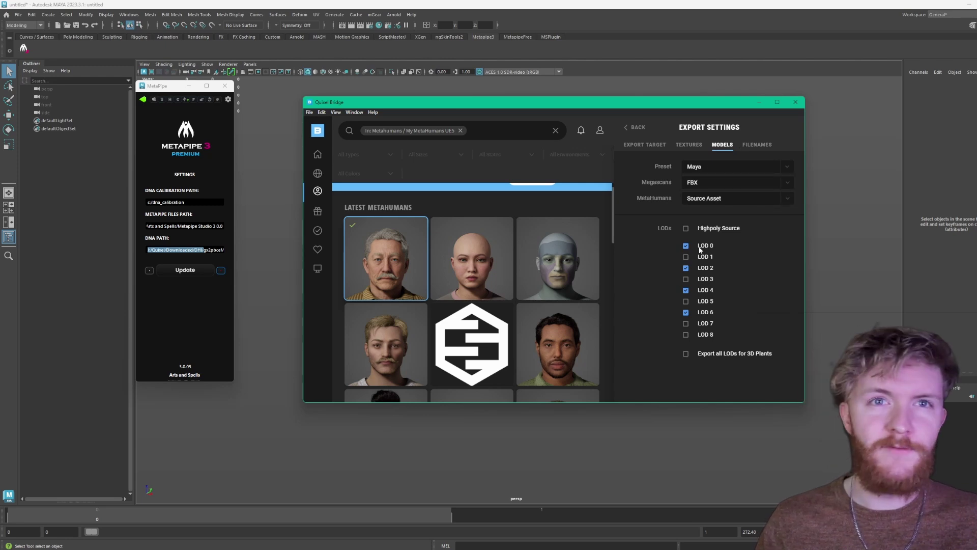
left_click(636, 128)
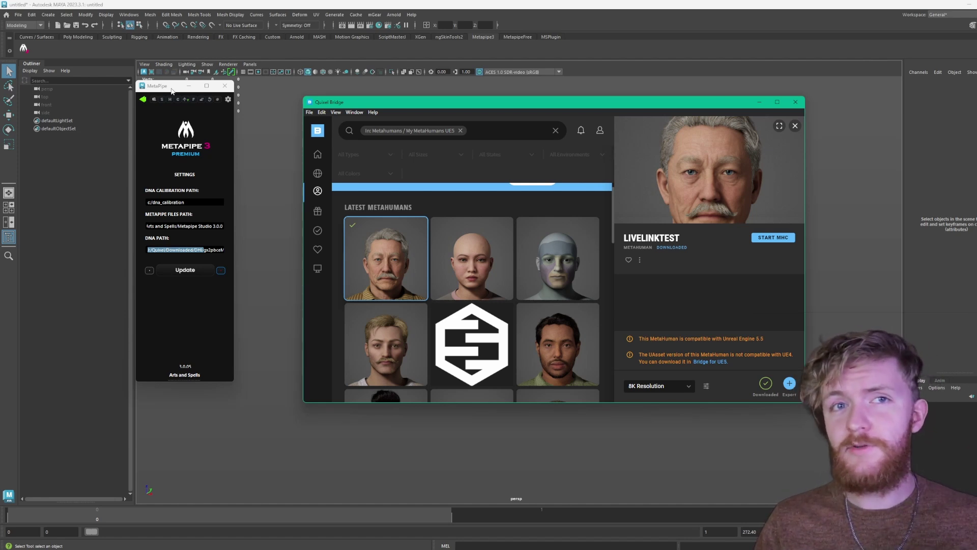
Open Maya's Plug-in Manager and examine the dna_calibration and other registered plug-ins at the end of the list
left_click(129, 14)
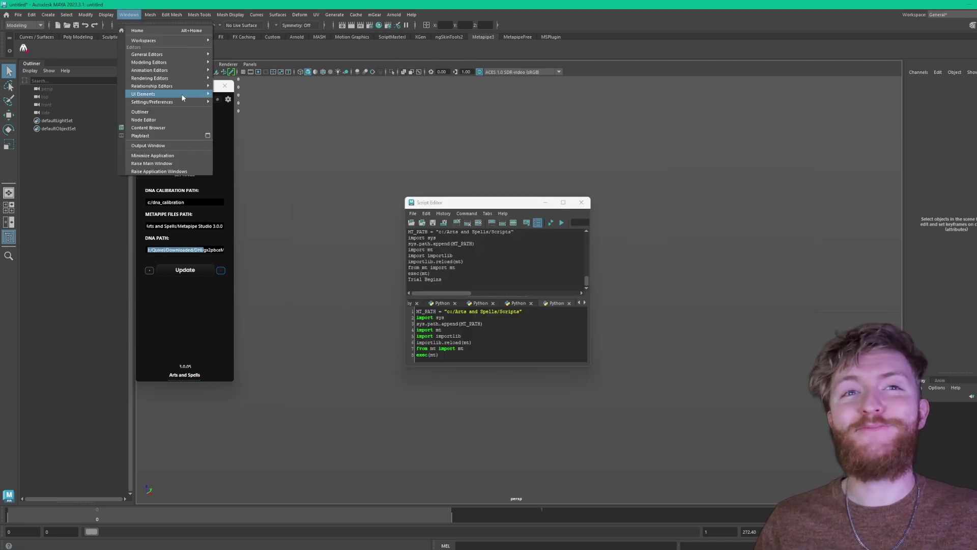
mouse_move(166, 103)
left_click(255, 152)
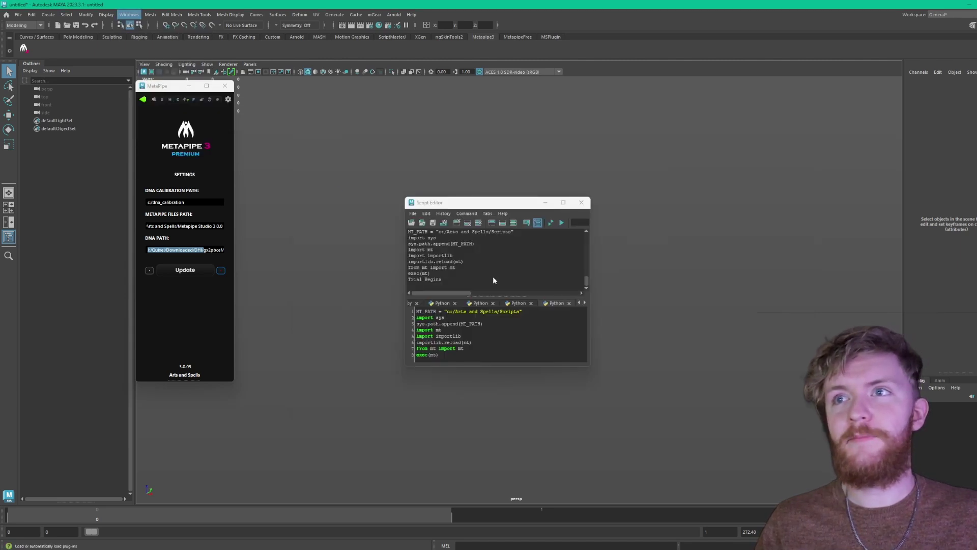
left_click_drag(935, 203, 934, 309)
left_click_drag(774, 163, 393, 141)
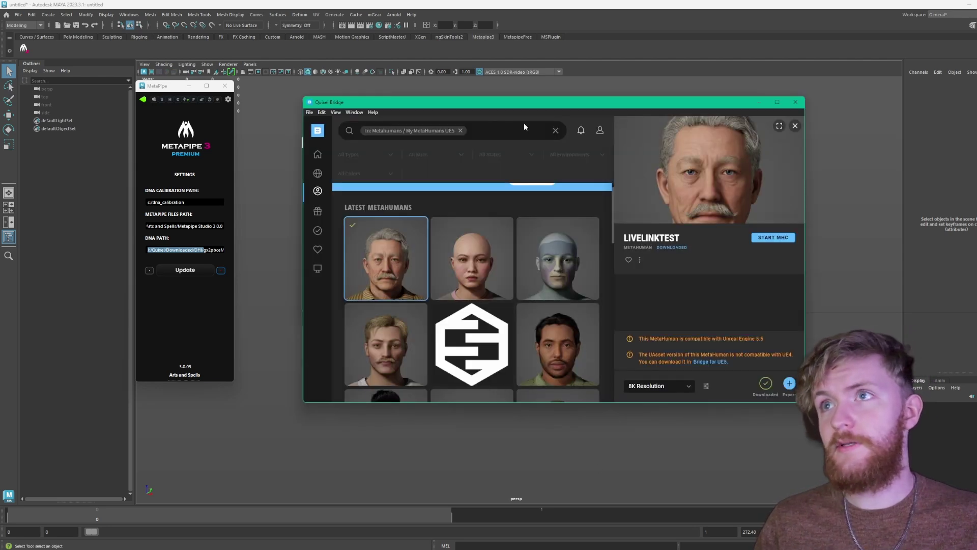
Check the Maya entry in Quixel Bridge's plugin list and launch MS Plugin from Maya's MSPlugin shelf
left_click(322, 112)
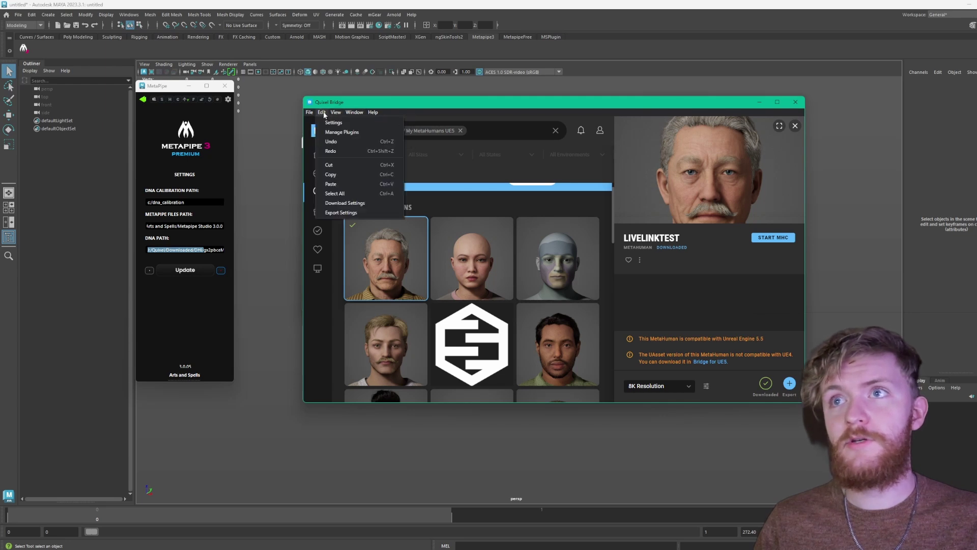
left_click(338, 133)
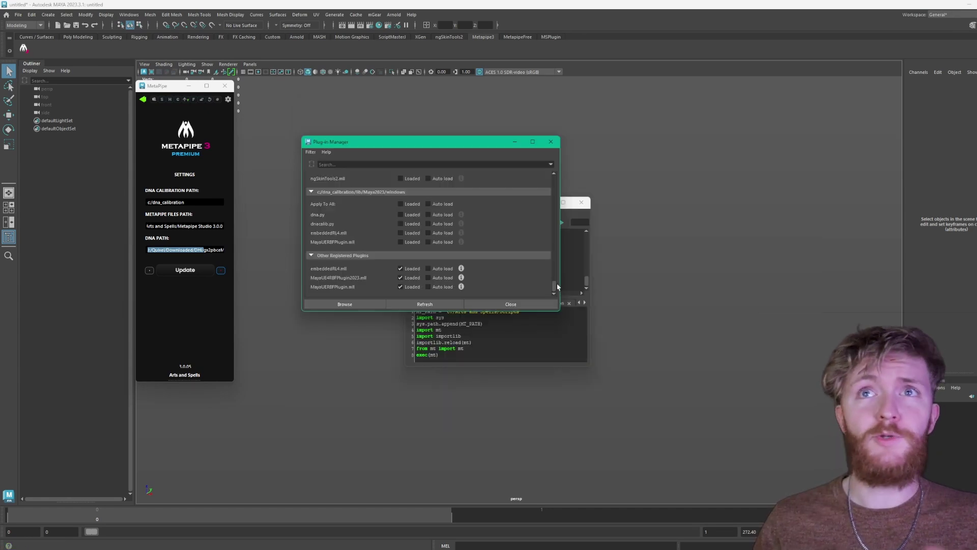
left_click(550, 38)
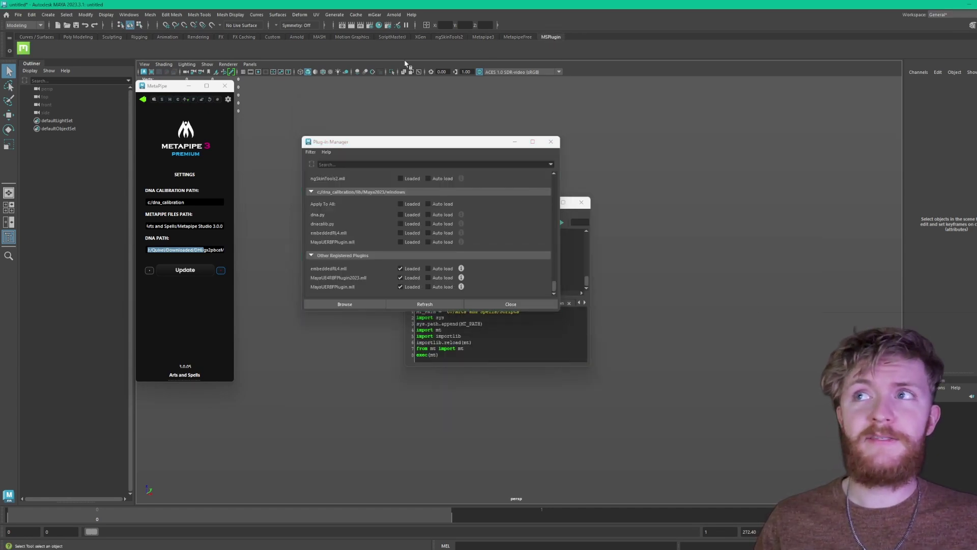
left_click(27, 51)
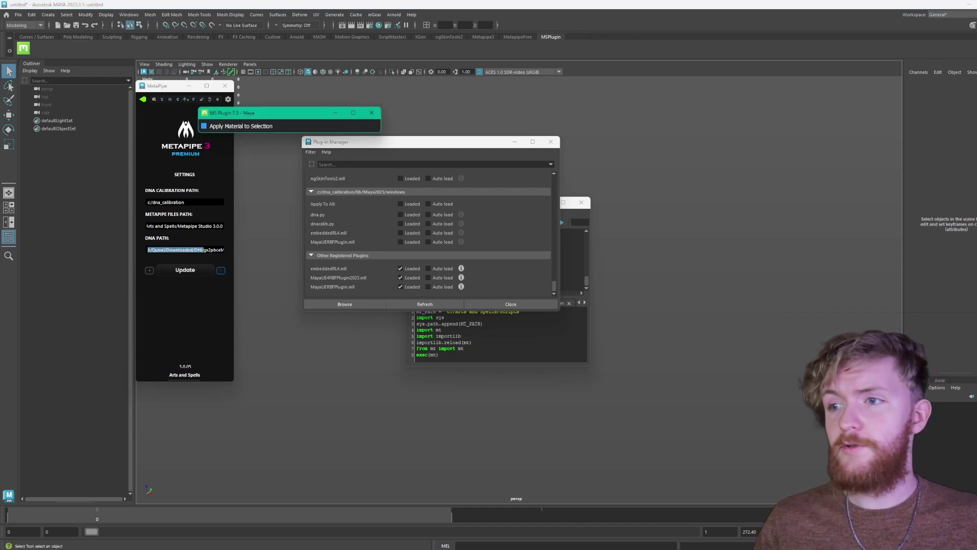
left_click(596, 517)
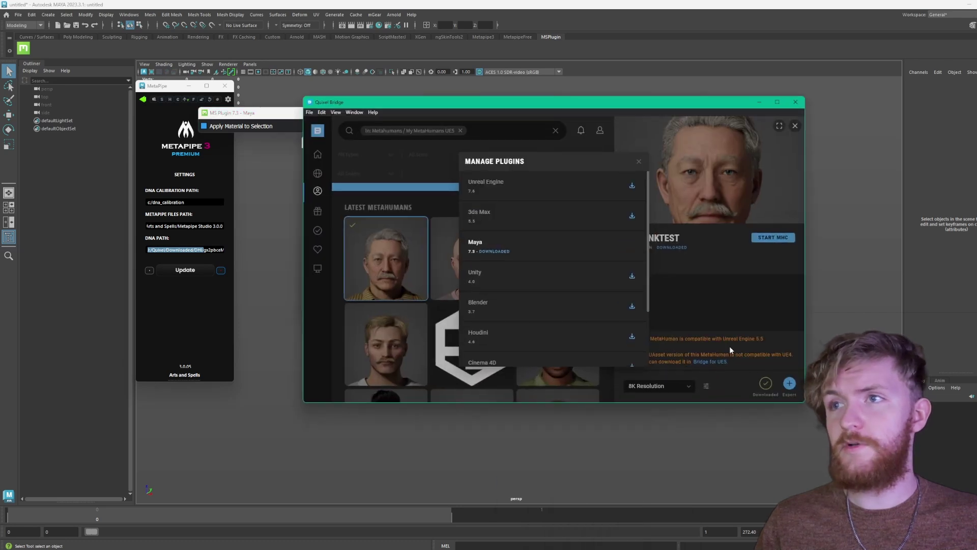
left_click(639, 162)
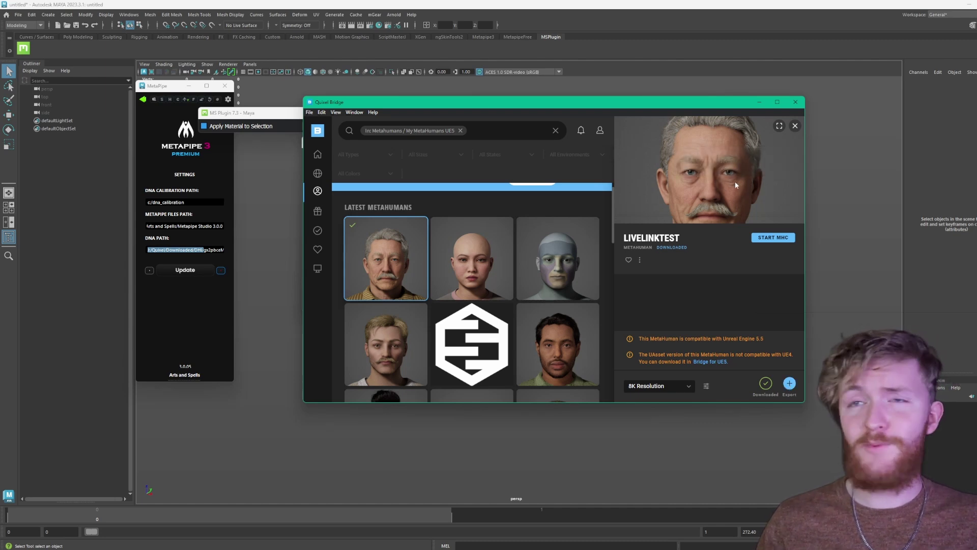
Clear the Maya viewport by minimizing Quixel Bridge, the Plug-in Manager and the Script Editor and dismissing the MS Plugin window
left_click(759, 102)
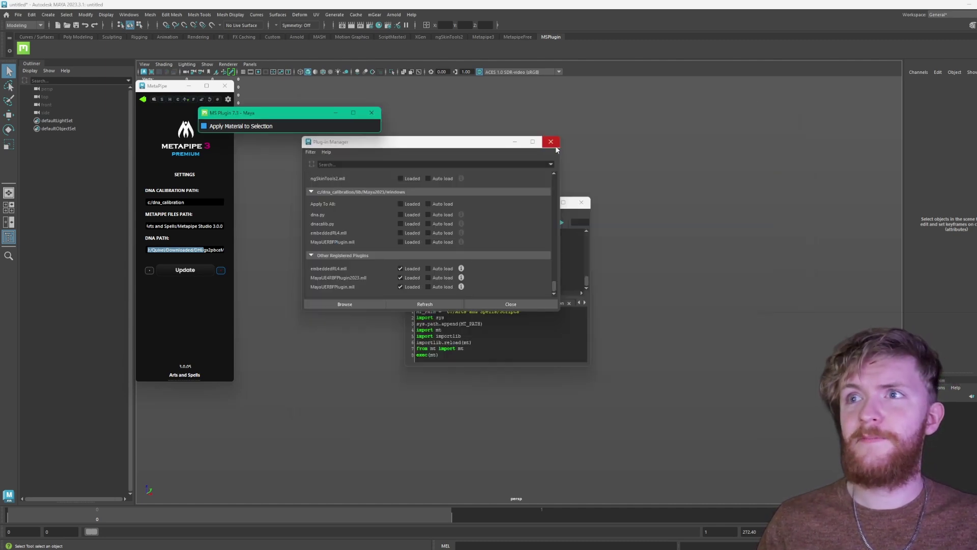
left_click(515, 142)
left_click(545, 202)
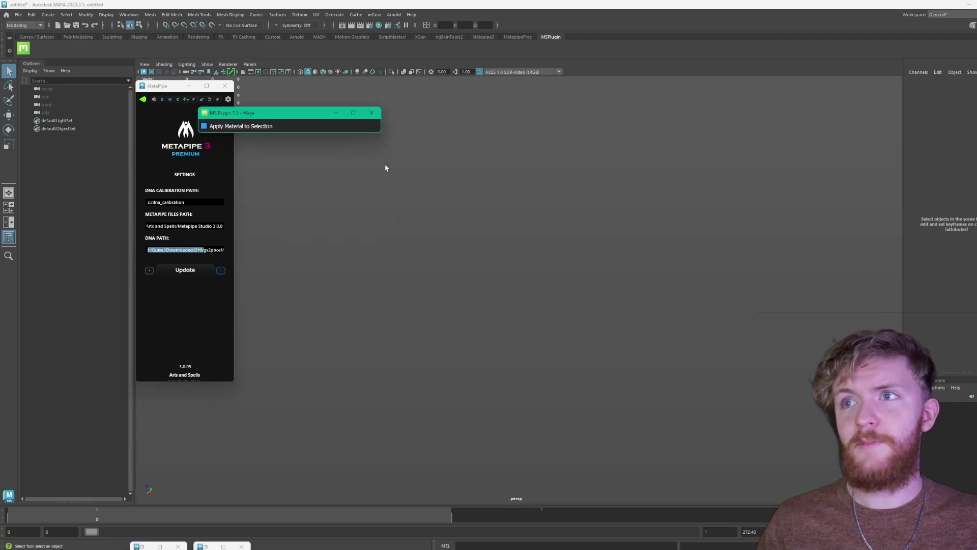
left_click(385, 168)
left_click_drag(366, 144, 464, 277)
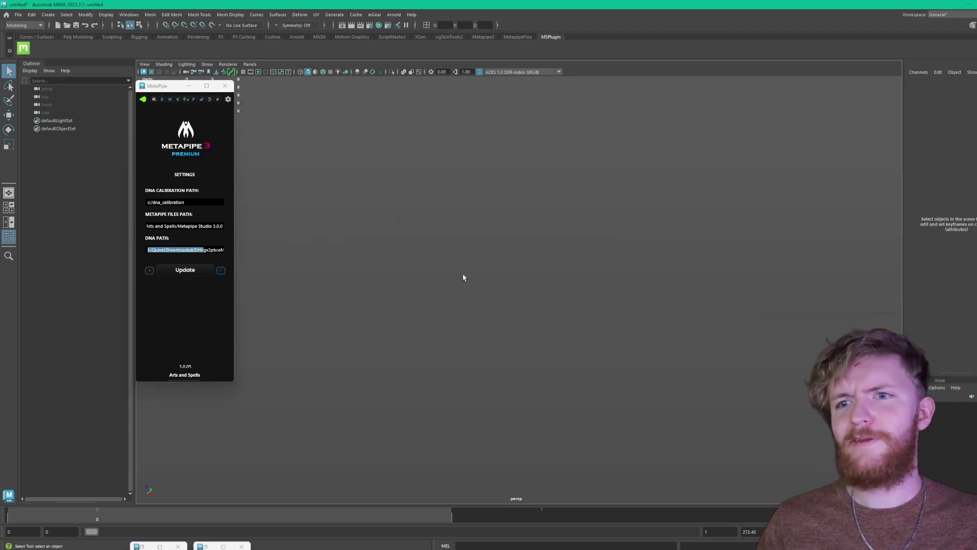
Inspect the LiveLinkTest rig in Maya, switch to File Explorer and open the Quixel library's Downloaded\DHI folder
mouse_move(526, 549)
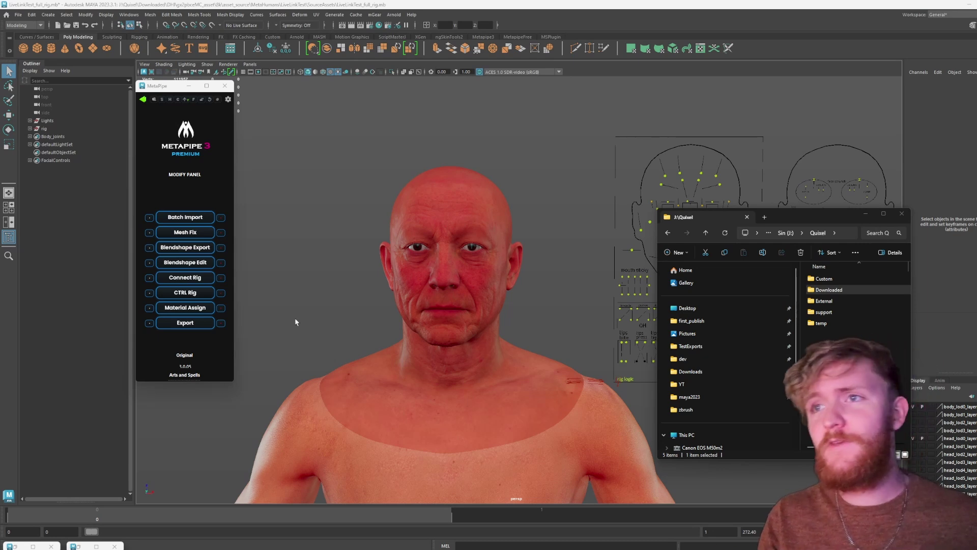
middle_click_drag(294, 323, 508, 312, "alt")
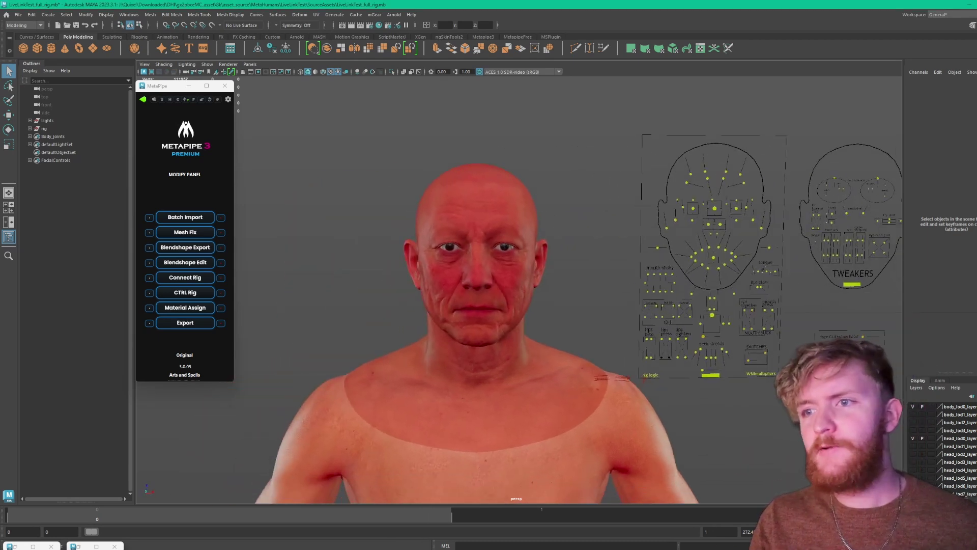
key("alt+Tab")
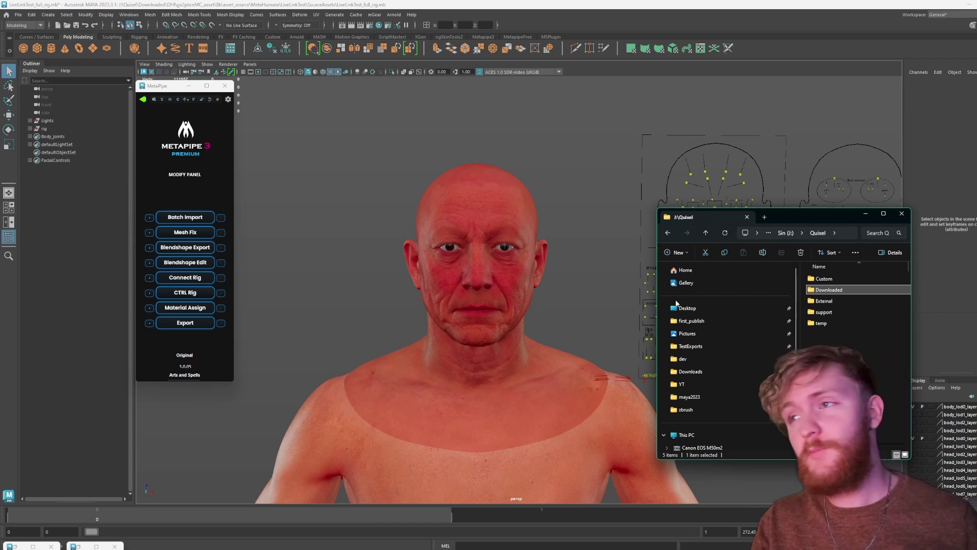
left_click_drag(792, 217, 697, 121)
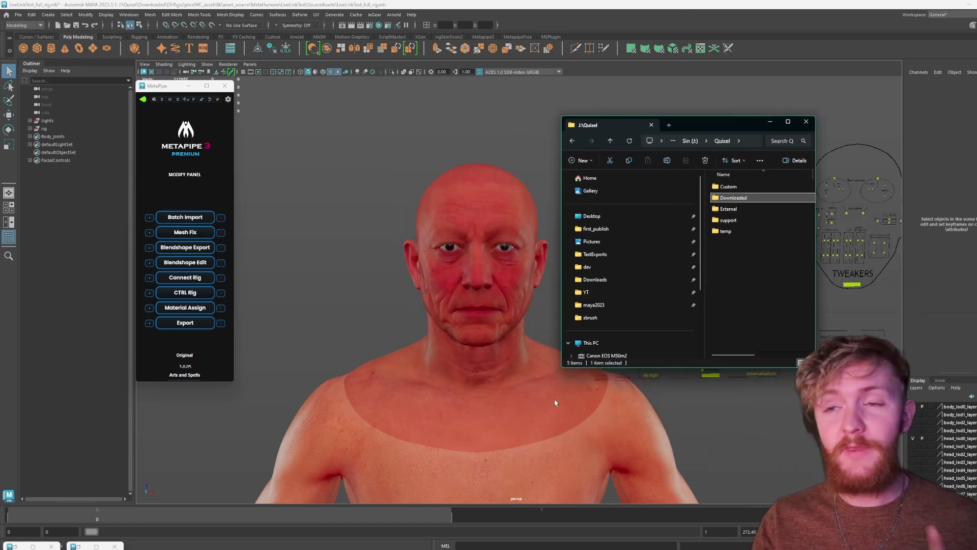
double_click(735, 198)
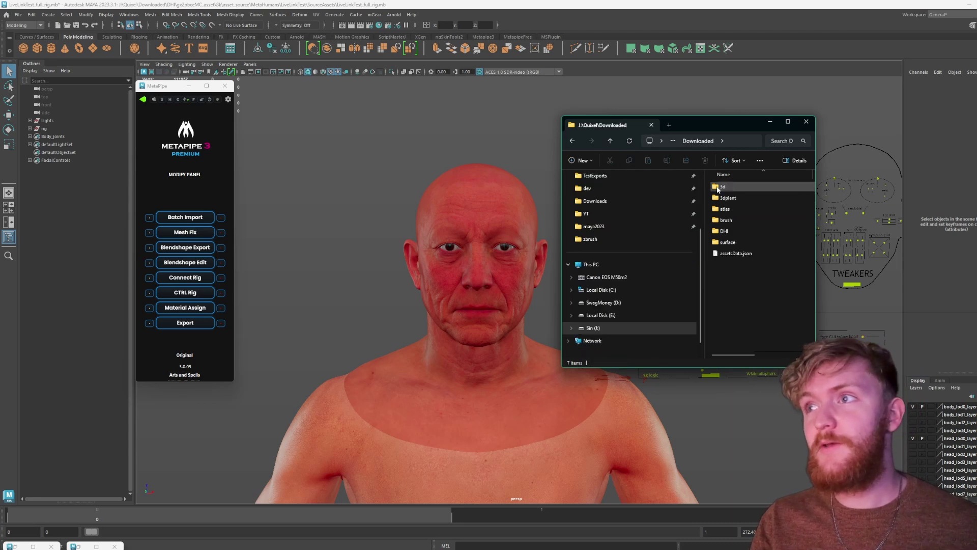
double_click(737, 229)
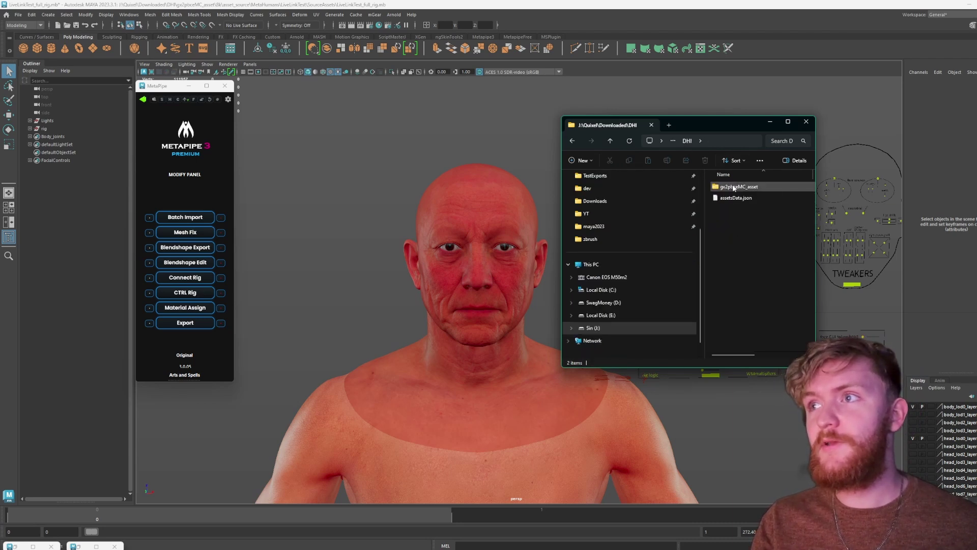
Locate LiveLinkTest_full_rig.mb in the MetaHuman asset's 8k\asset_source\MetaHumans\LiveLinkTest\SourceAssets folder, and return to Maya with the body mesh selected
double_click(732, 187)
double_click(741, 187)
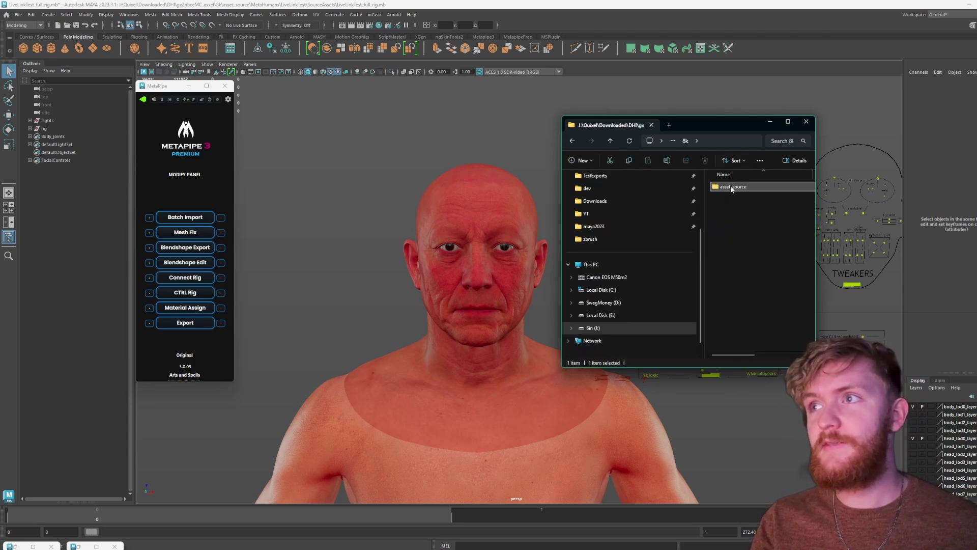
double_click(731, 187)
double_click(733, 186)
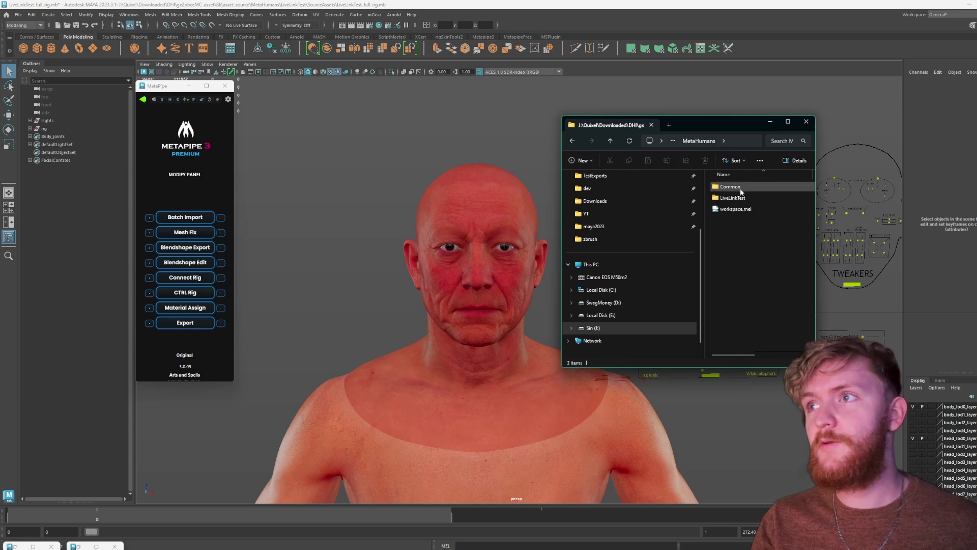
double_click(741, 197)
double_click(740, 187)
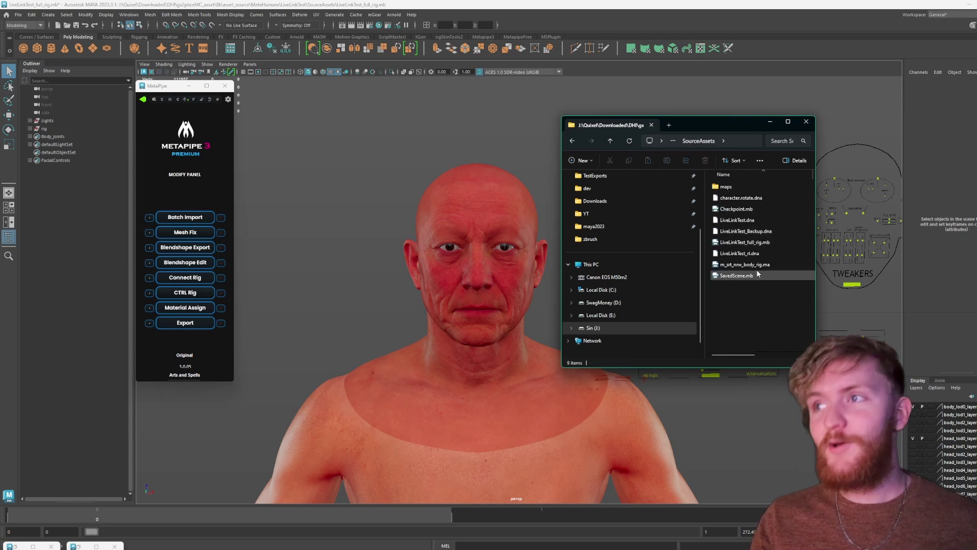
left_click(741, 243)
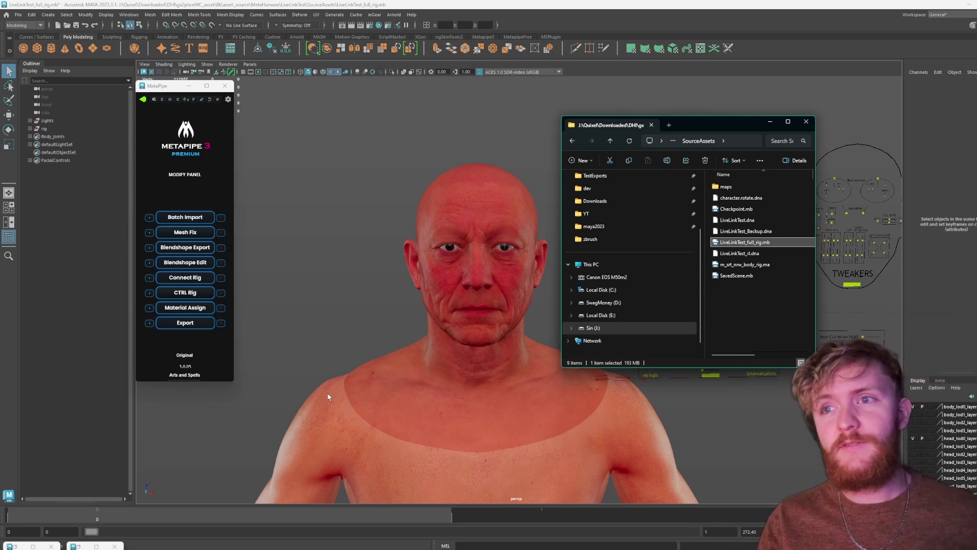
left_click(324, 412)
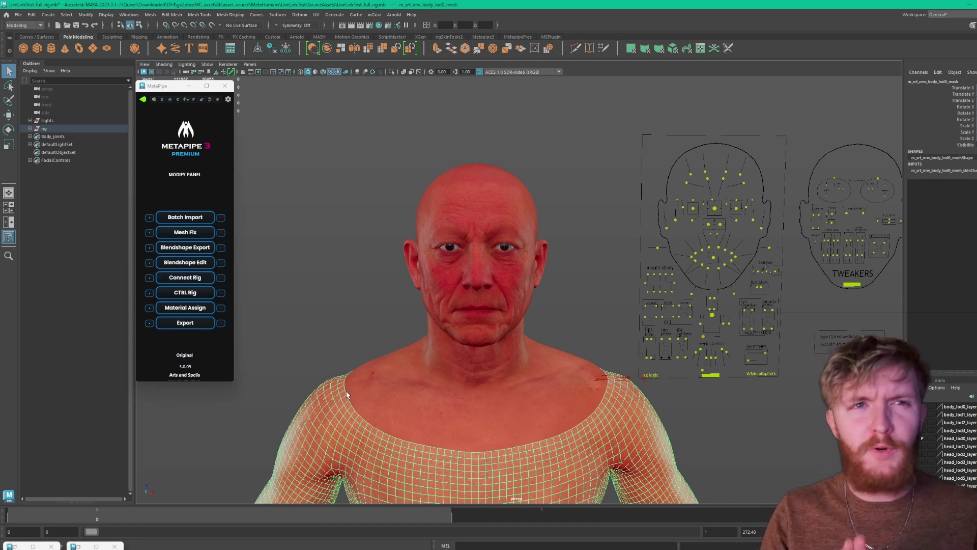
Inspect the head's eye geometry by selecting the eyeshell mesh, and then the left and right eye meshes under head_lod0_grp
left_click(18, 14)
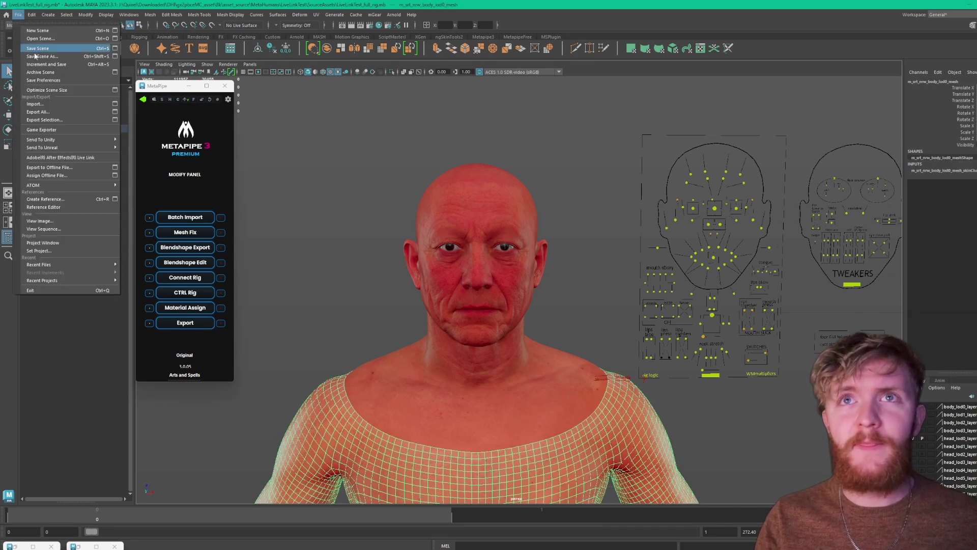
left_click(309, 189)
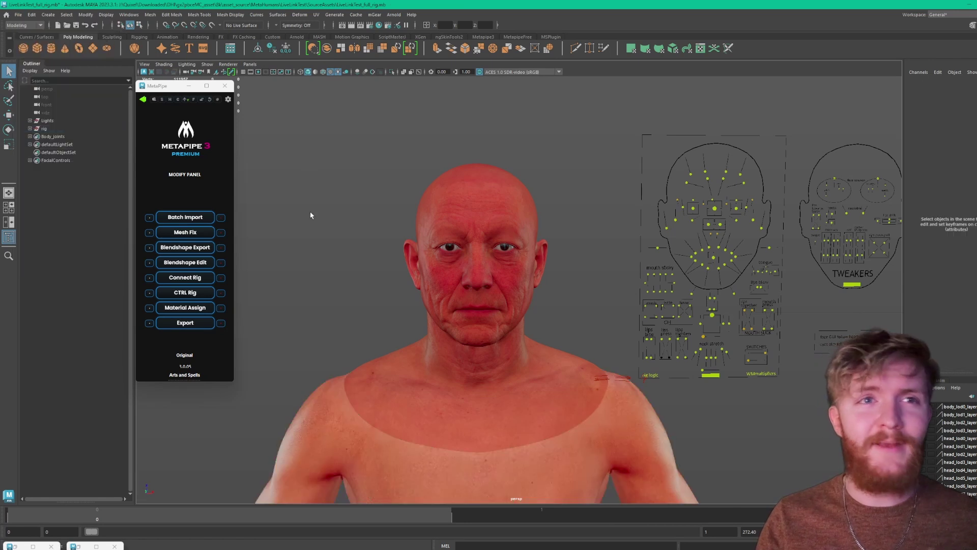
scroll(546, 268, "up", 10)
left_click(546, 269)
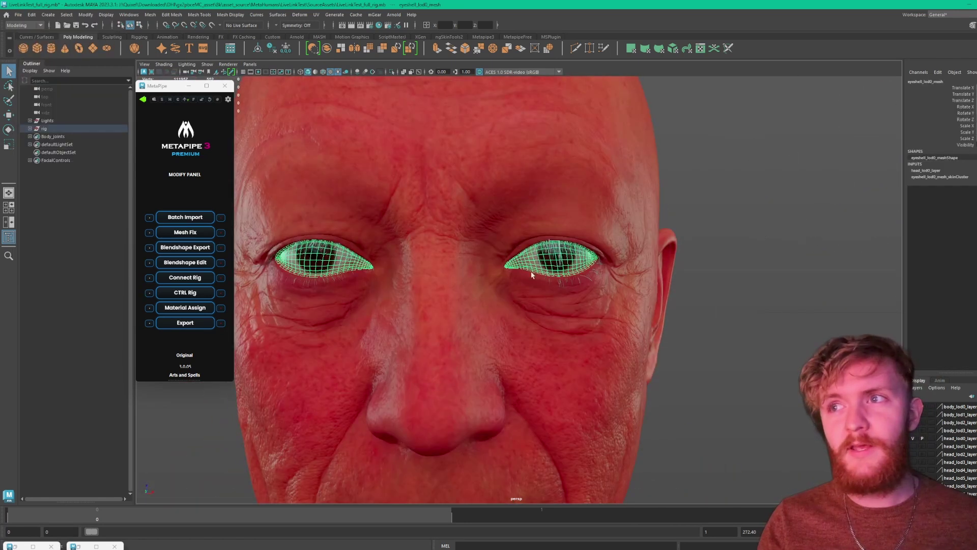
key("f")
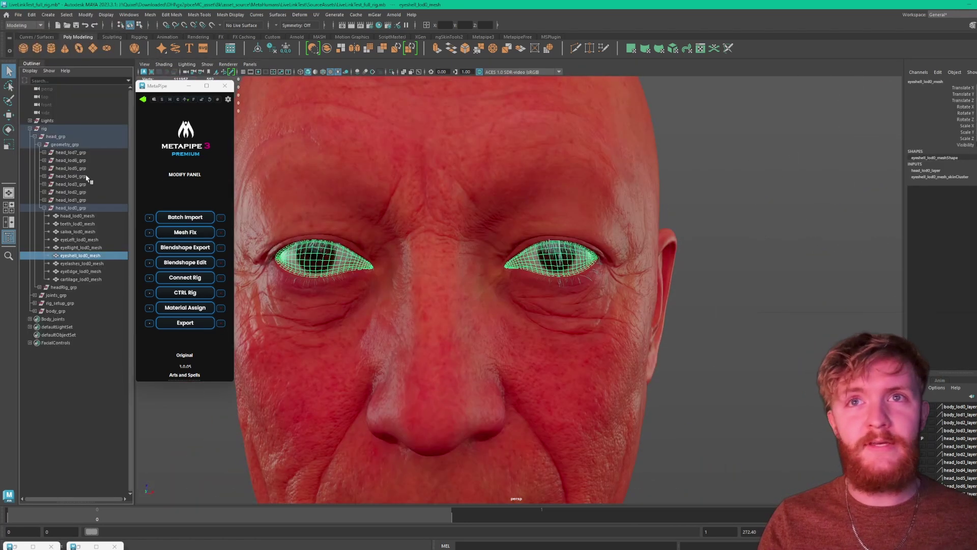
left_click(93, 239)
left_click(91, 248, "shift")
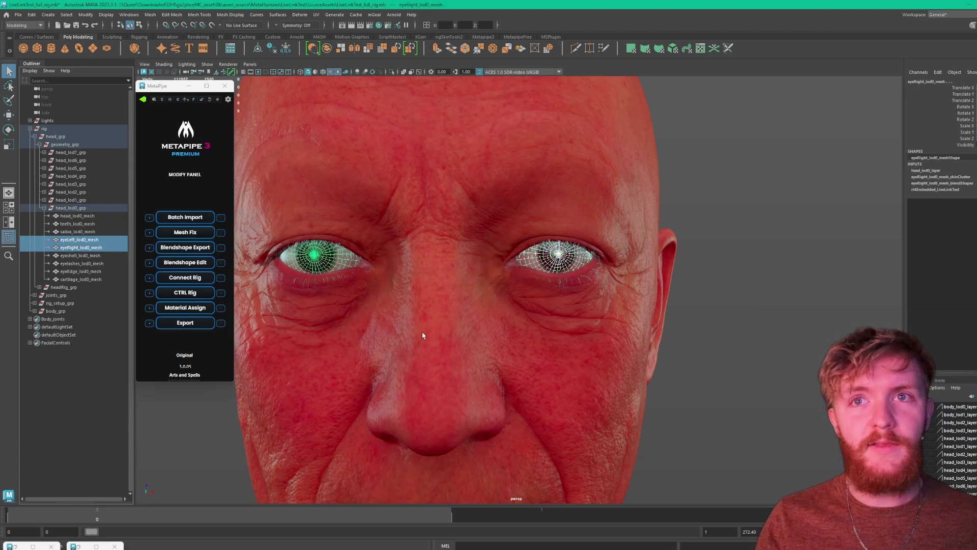
left_click(19, 15)
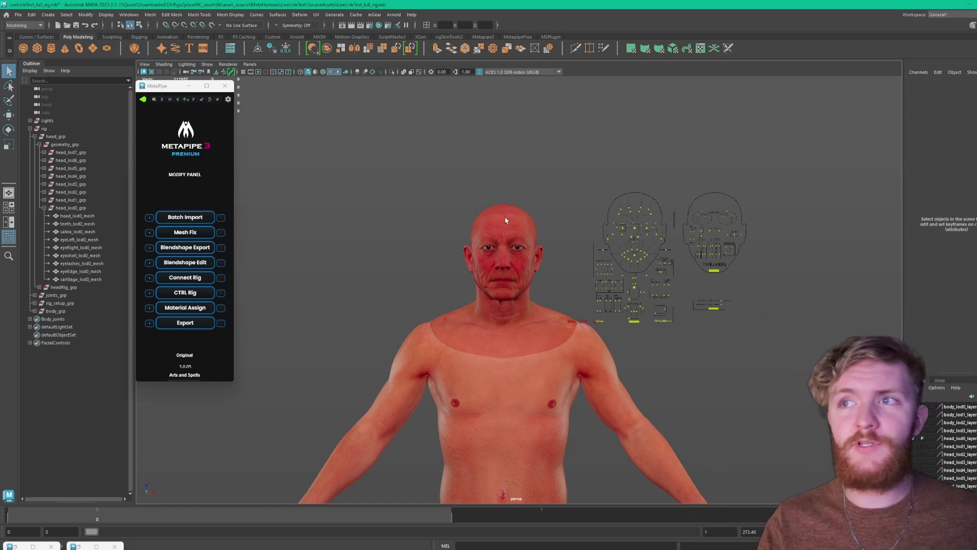
left_click(509, 224)
left_click(459, 196)
left_click_drag(446, 222, 452, 234, "alt")
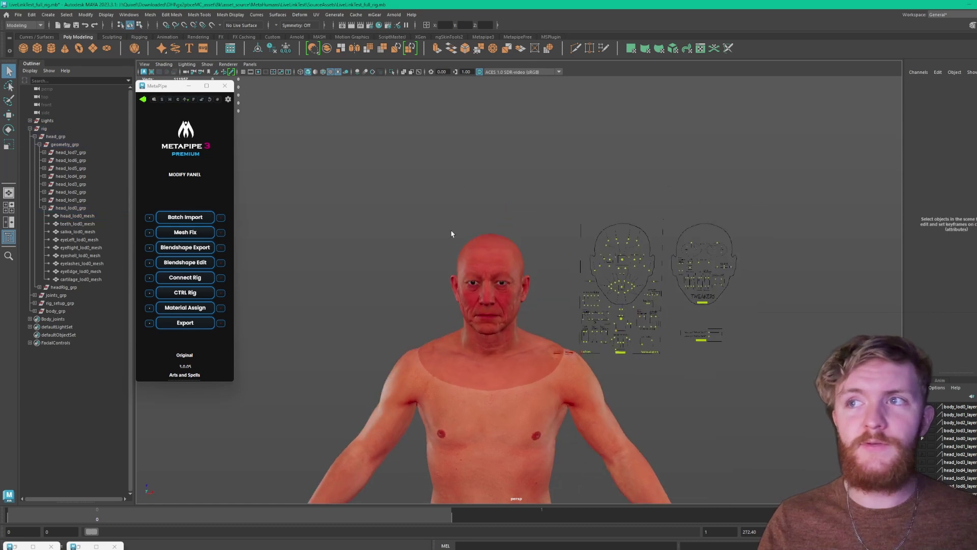
scroll(481, 272, "up", 5)
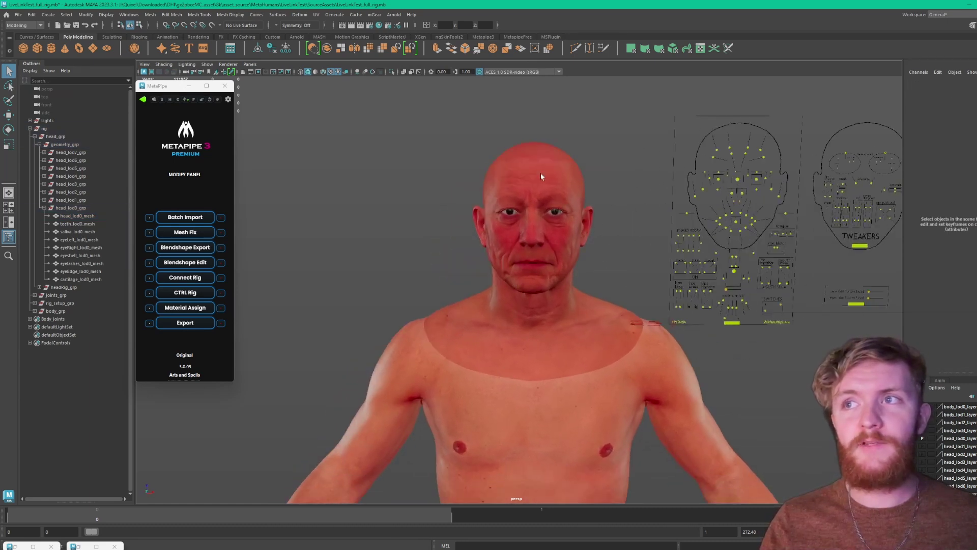
left_click(526, 221)
left_click(517, 186, "shift")
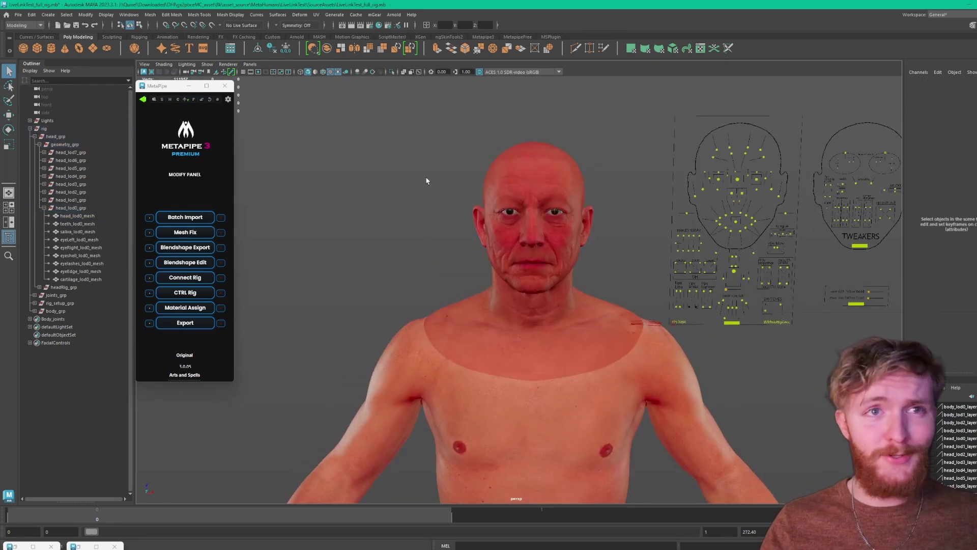
left_click(554, 171)
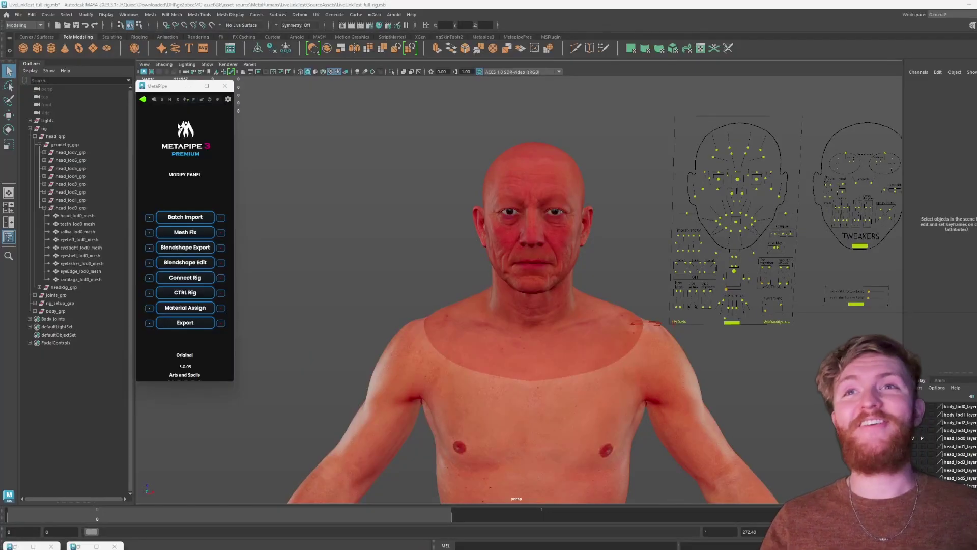
key("alt+Tab")
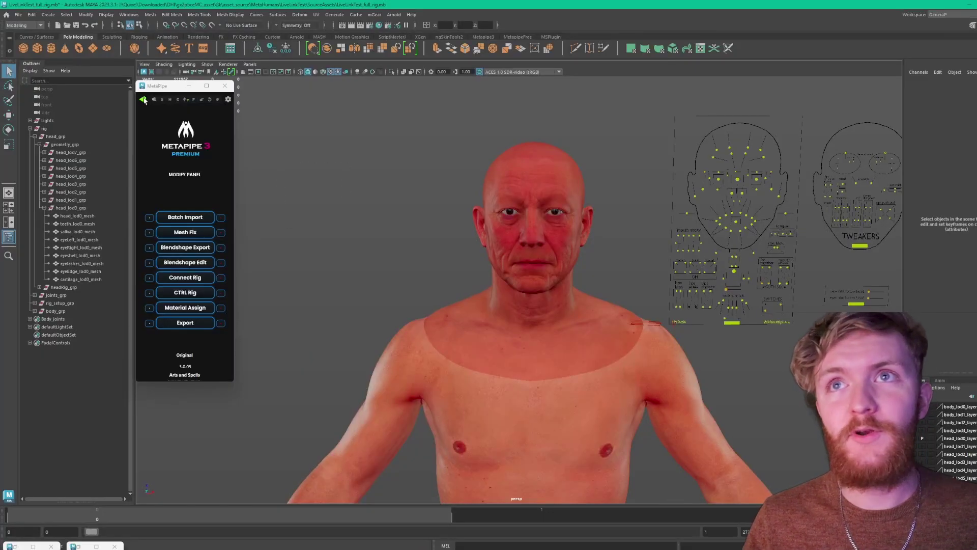
Return to Metapipe's template selection and start a new scene, discarding changes to the current one
left_click(143, 99)
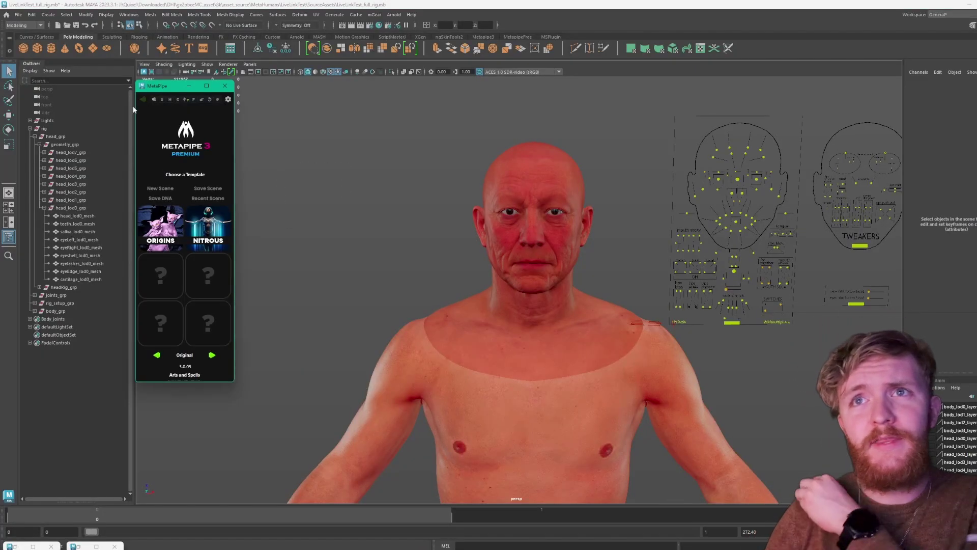
left_click(160, 205)
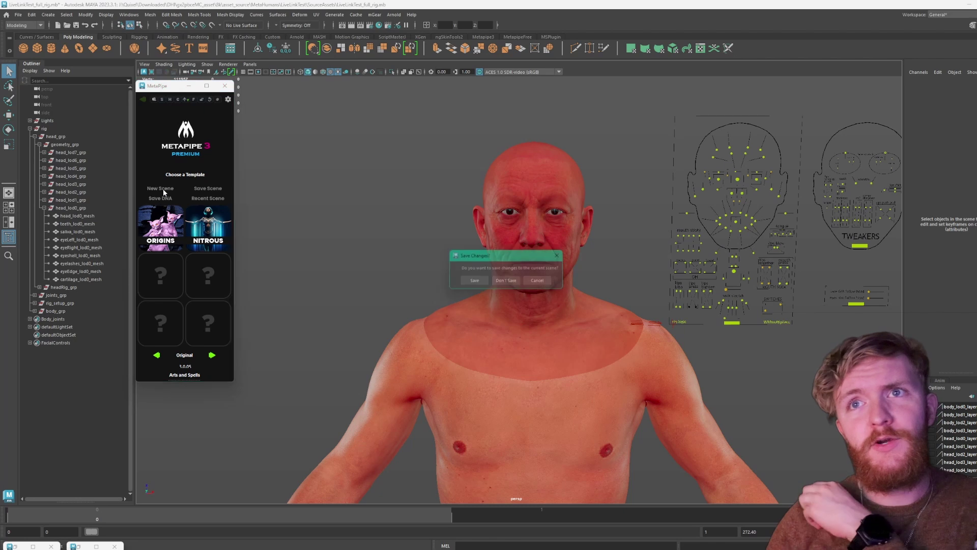
left_click(504, 281)
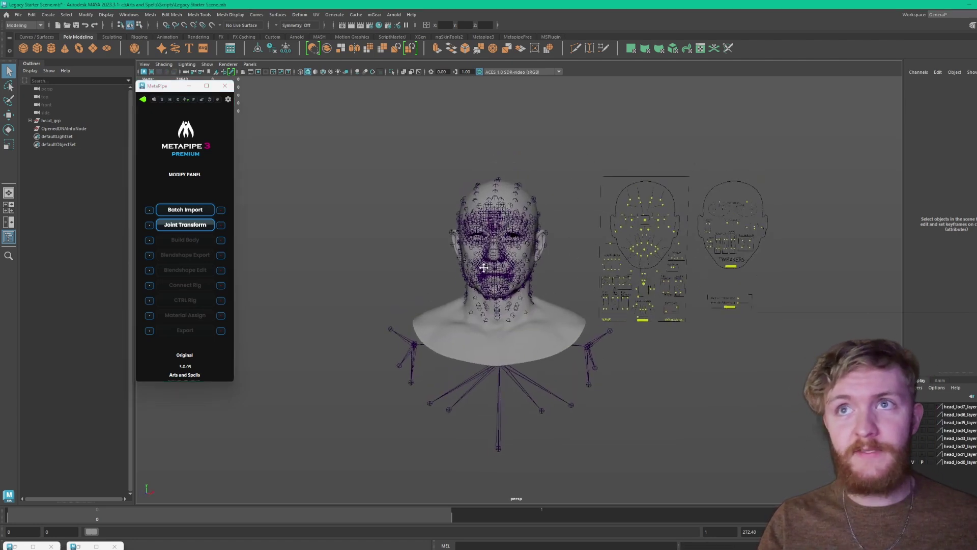
Review the DNA calibration, Metapipe files and DNA paths in Metapipe's settings and inspect the newly loaded head
left_click(228, 100)
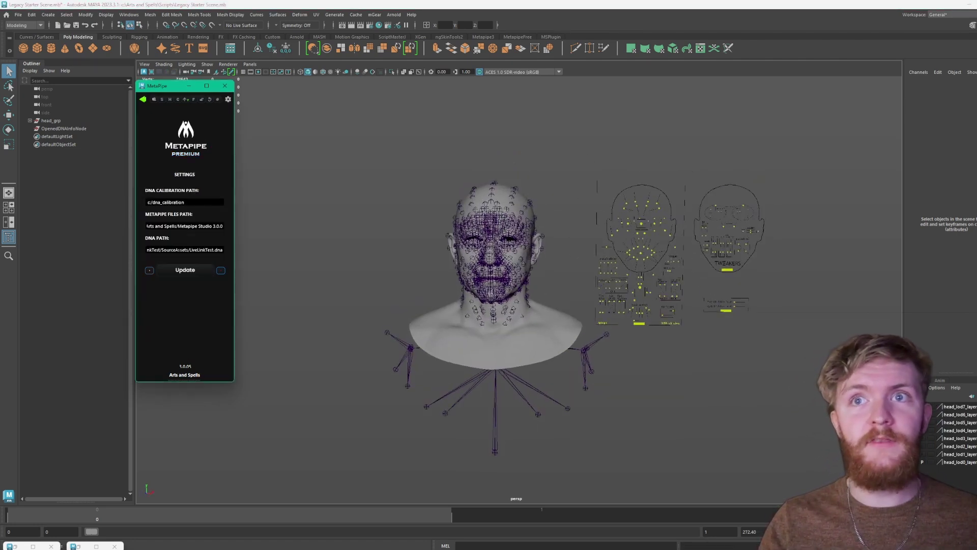
scroll(490, 242, "up", 5)
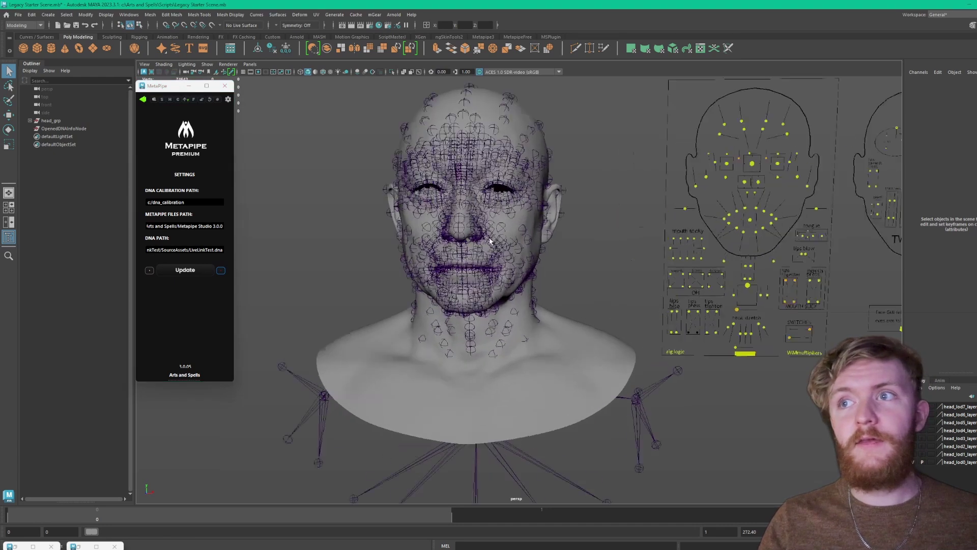
left_click(373, 363)
key("f")
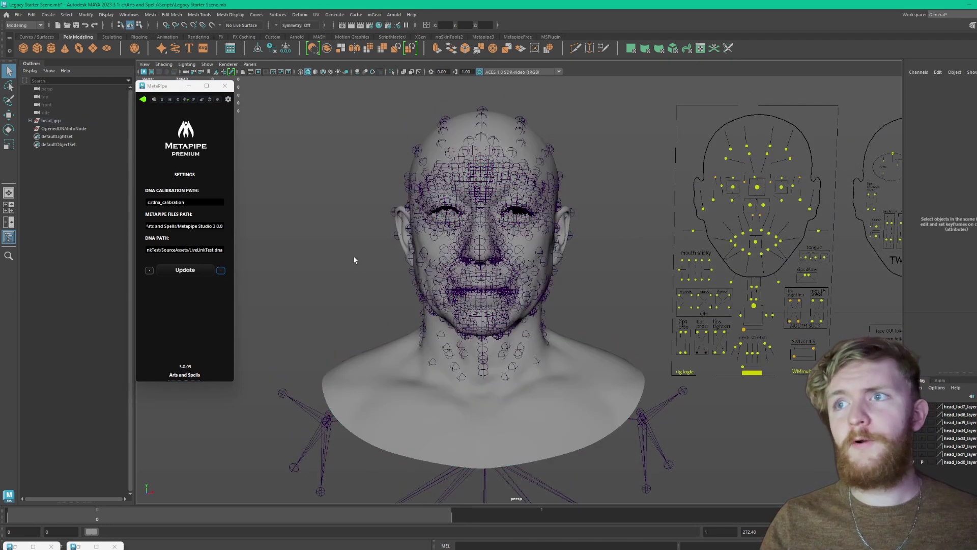
left_click(356, 260)
Return to Metapipe's Modify Panel, batch import customFace.fbx and customBody.fbx, and run Joint Transform
left_click(143, 101)
left_click(143, 100)
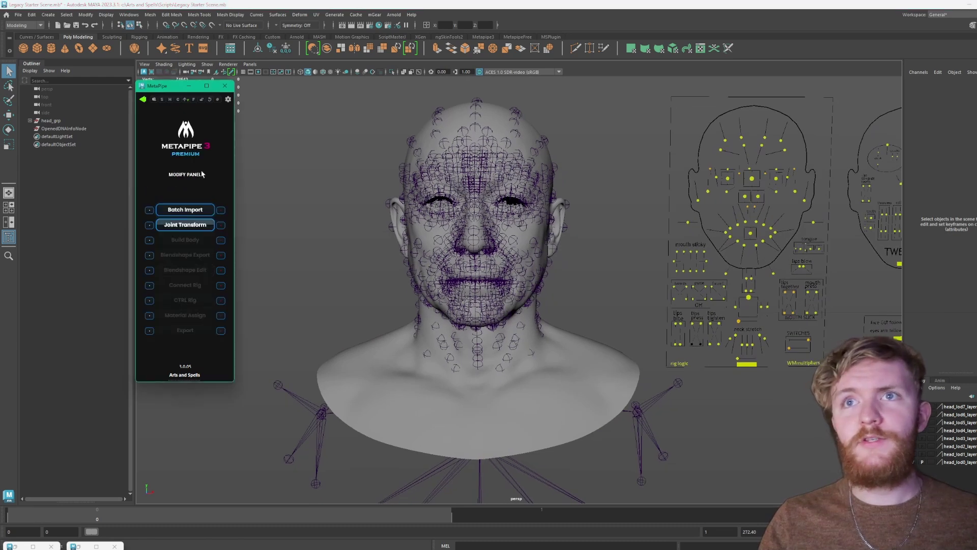
left_click(182, 210)
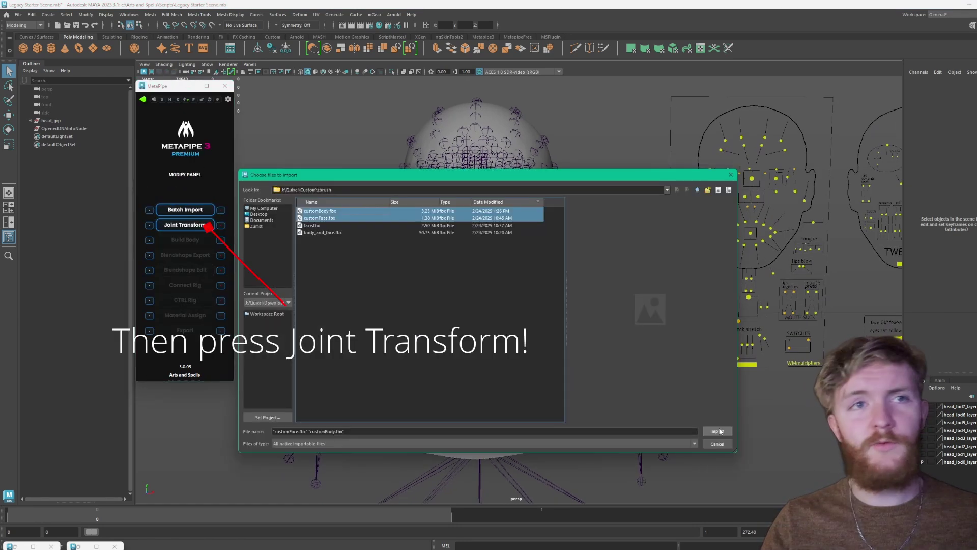
left_click(718, 431)
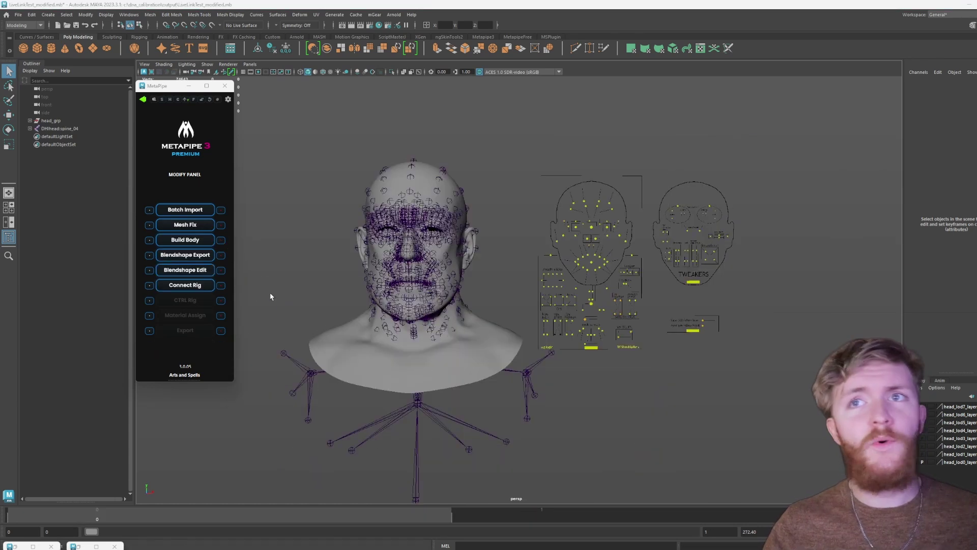
Test the face rig by moving the jaw control down and shifting the central eye control, and undo both moves
right_click_drag(269, 285, 545, 293, "alt")
left_click(723, 324)
key("w")
mouse_move(698, 355)
middle_mouse_down()
mouse_move(705, 377)
mouse_move(688, 358)
mouse_move(702, 378)
mouse_move(691, 372)
middle_mouse_up()
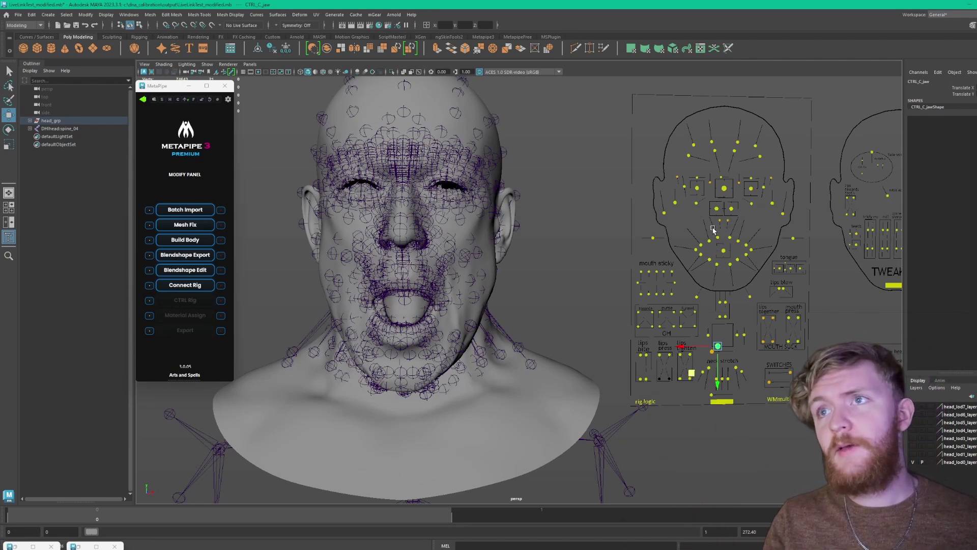
left_click(731, 198)
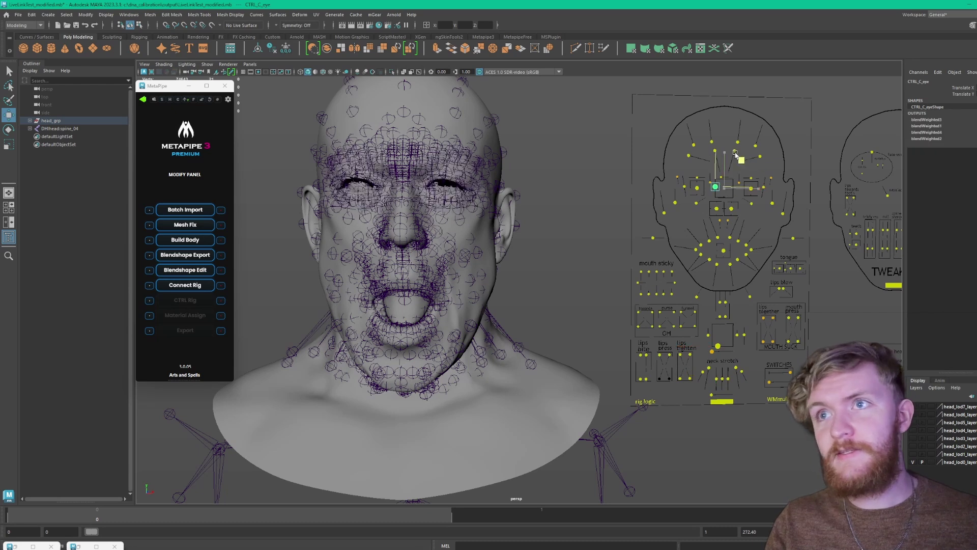
key("ctrl+z")
key("ctrl+z")
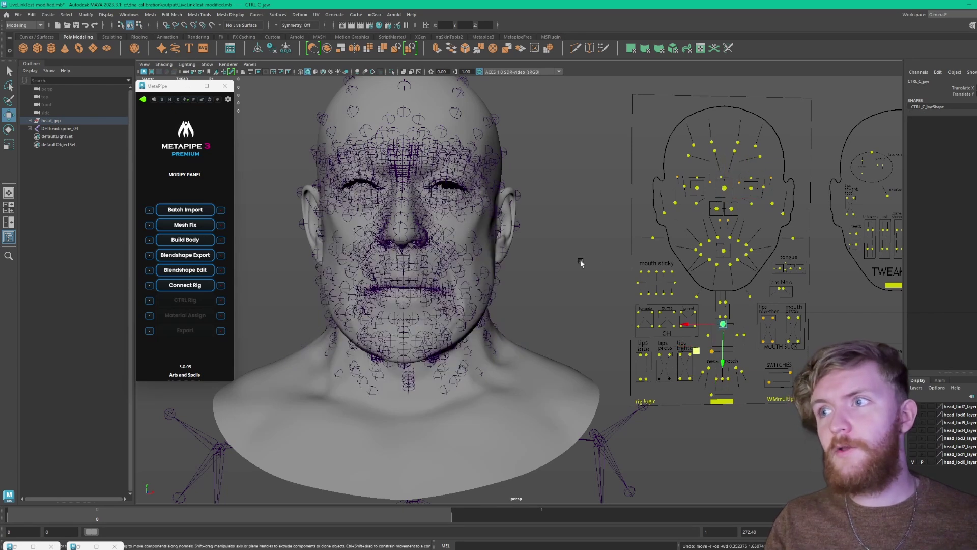
left_click(585, 233)
scroll(575, 260, "down", 2)
scroll(570, 263, "down", 1)
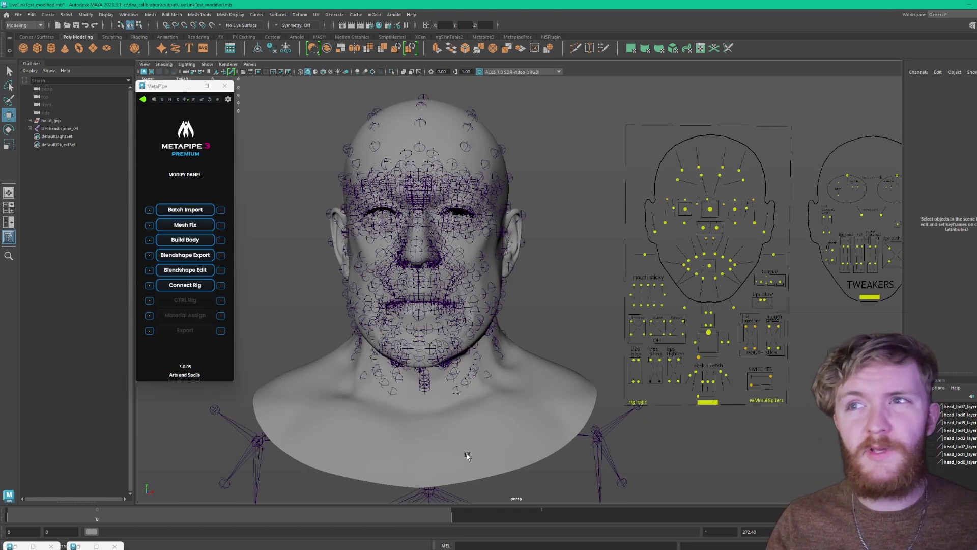
Examine the transformed custom head mesh, its facial joints and the control boards from several distances
left_click(439, 332)
left_click(299, 195)
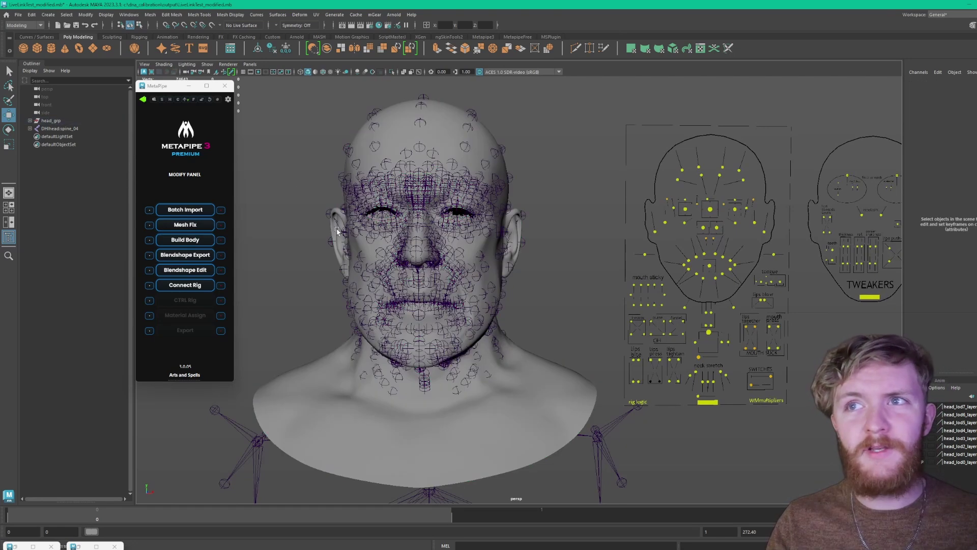
left_click(397, 110)
left_click(315, 98)
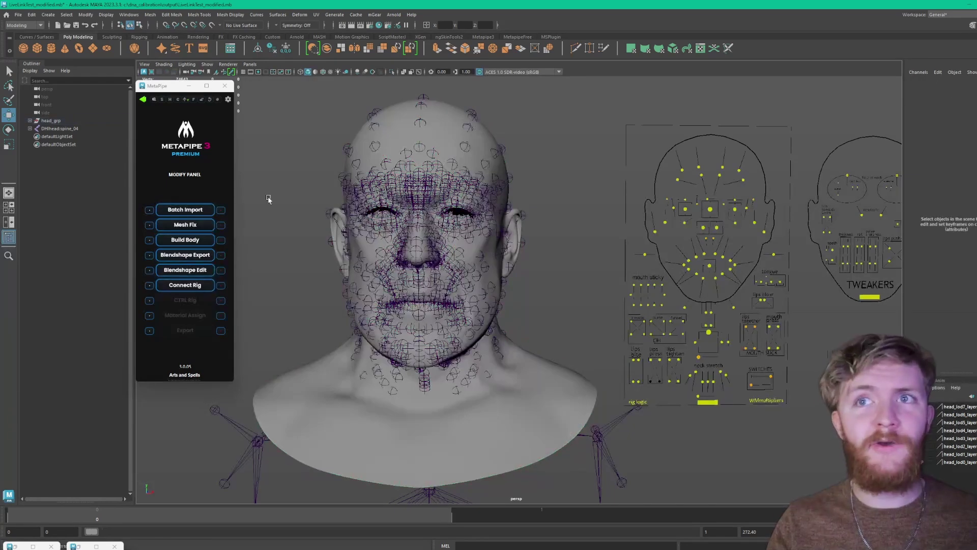
left_click(388, 117)
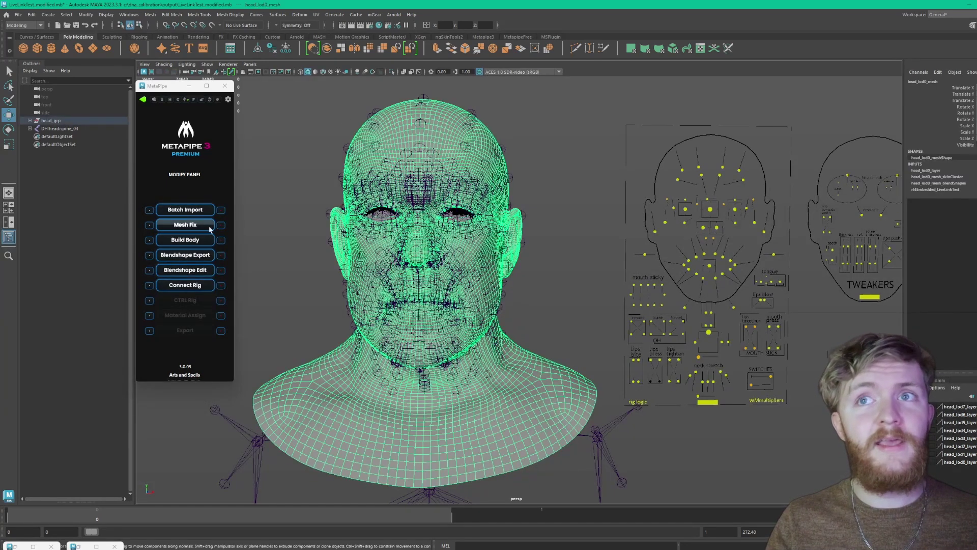
left_click(538, 332)
scroll(539, 332, "down", 2)
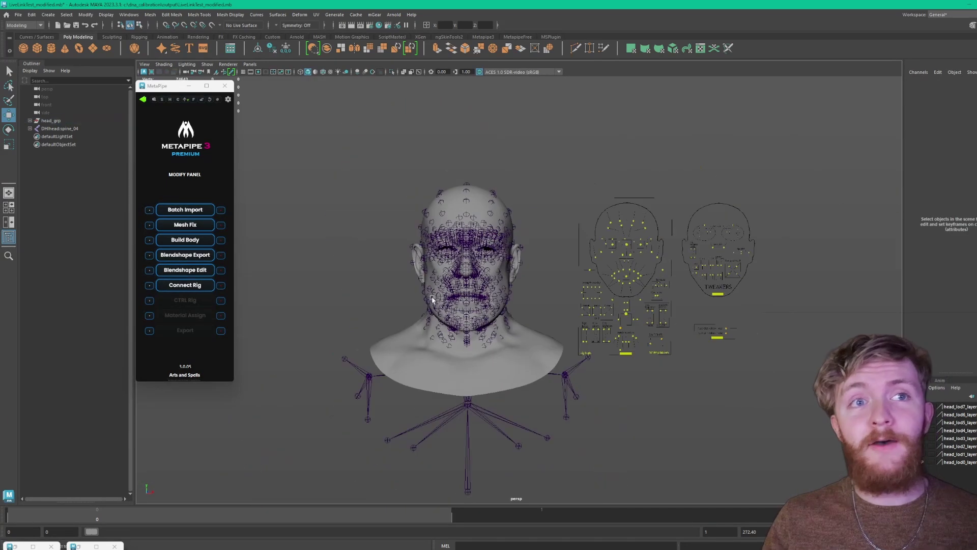
middle_click_drag(539, 422, 539, 332, "alt")
scroll(538, 332, "down", 2)
middle_click_drag(581, 305, 517, 372, "alt")
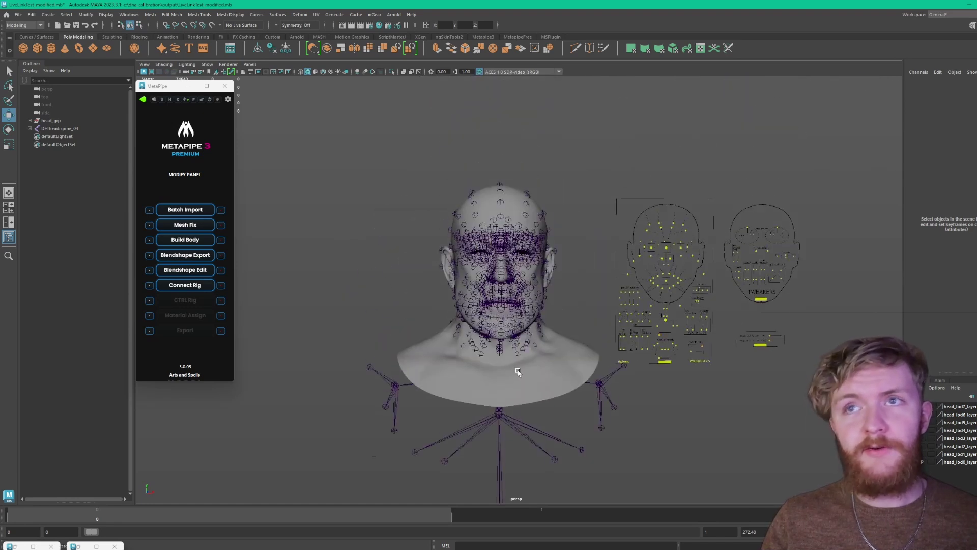
scroll(607, 350, "up", 4)
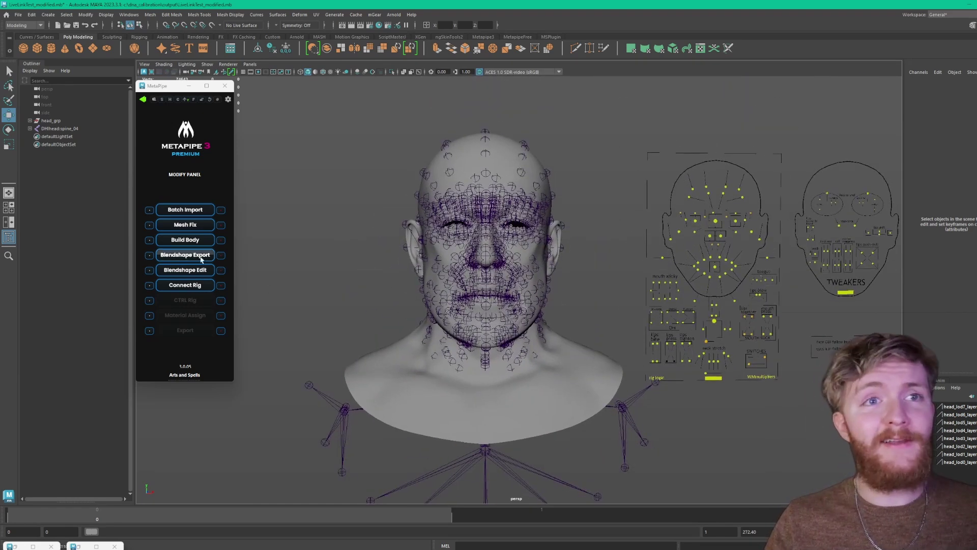
Build the body for the custom head with Metapipe and inspect the full figure from an angle
left_click(186, 240)
scroll(405, 282, "down", 4)
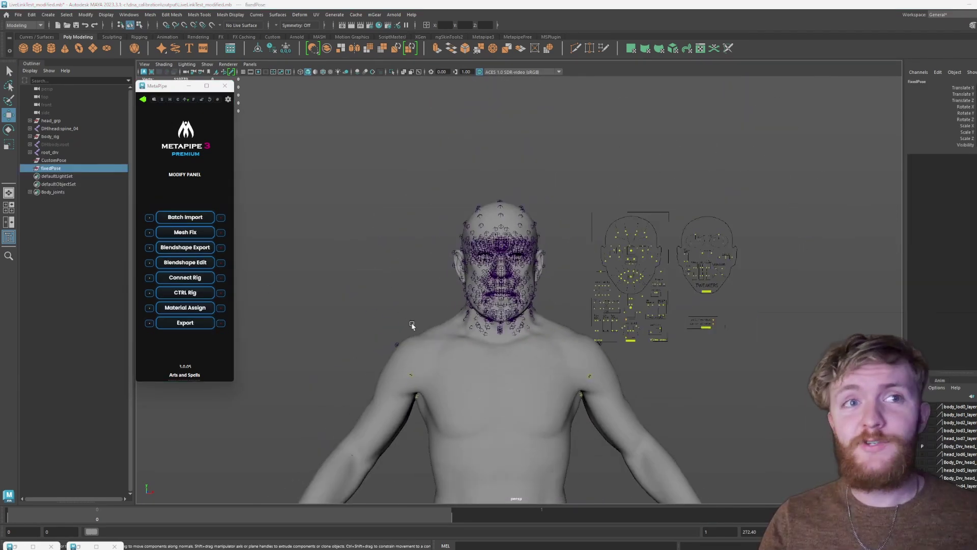
left_click_drag(406, 279, 469, 258, "alt")
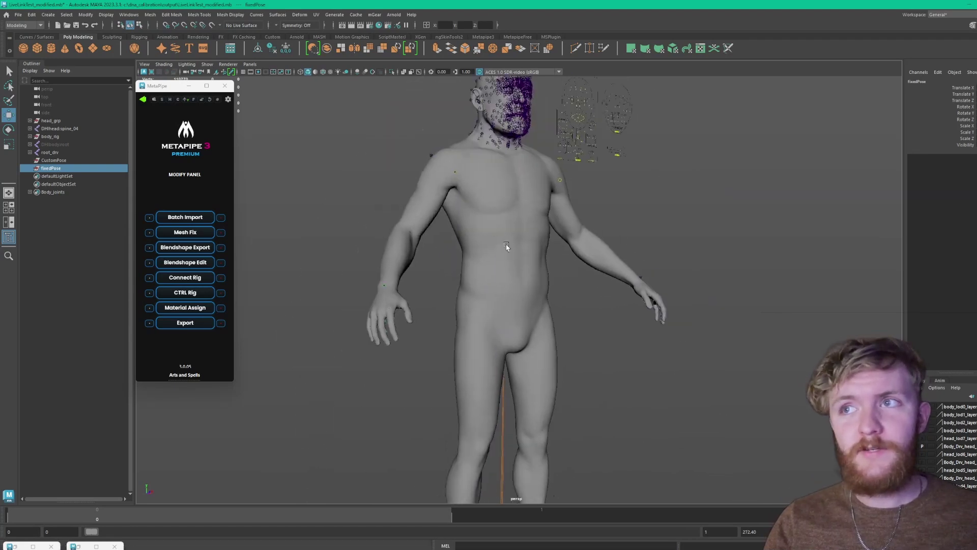
scroll(465, 283, "up", 4)
Select the outer right upper-arm joint and turn on X-ray display of joints in the viewport
left_click(412, 216)
left_click(412, 217)
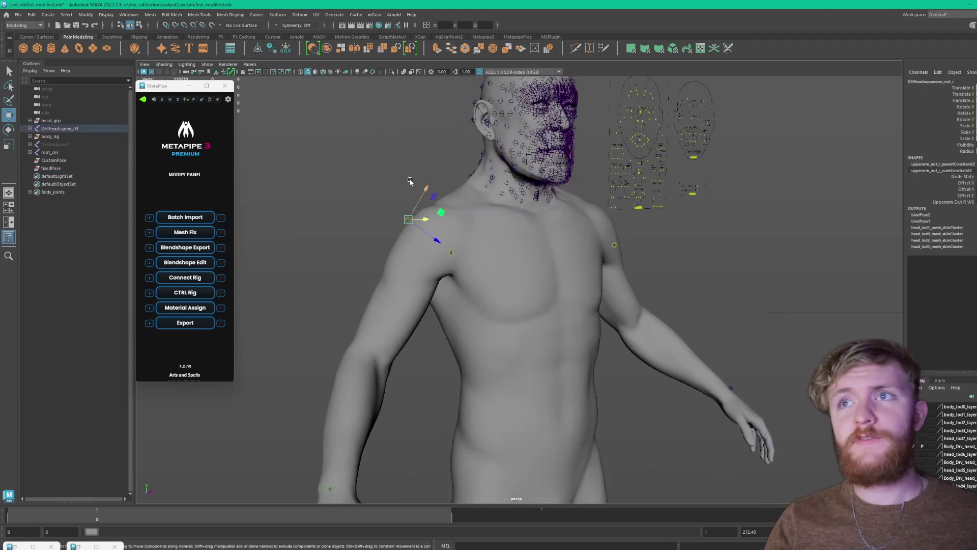
left_click(418, 72)
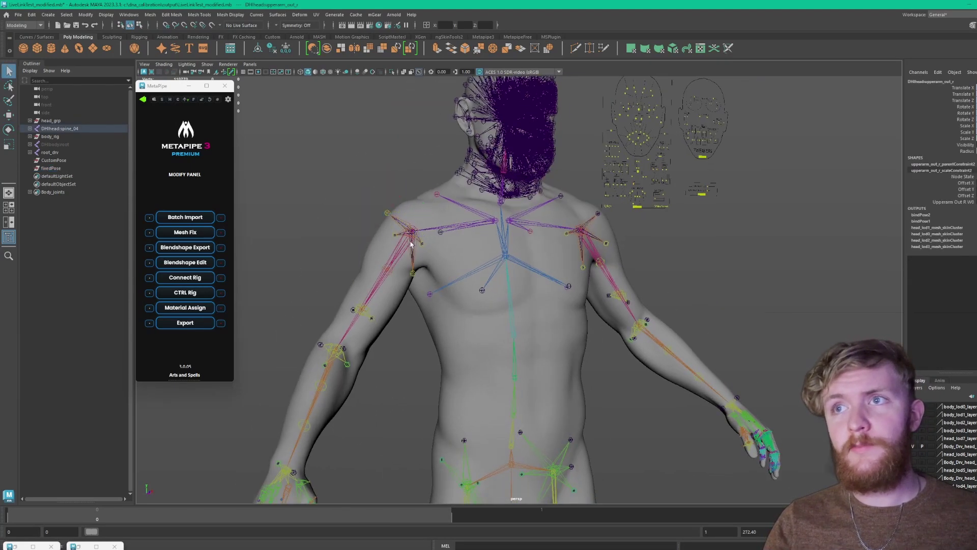
Test the body deformation by rotating the right upper-arm driver joint, and undo the rotation
left_click(387, 233)
key("e")
left_click_drag(386, 232, 374, 127)
key("ctrl+z")
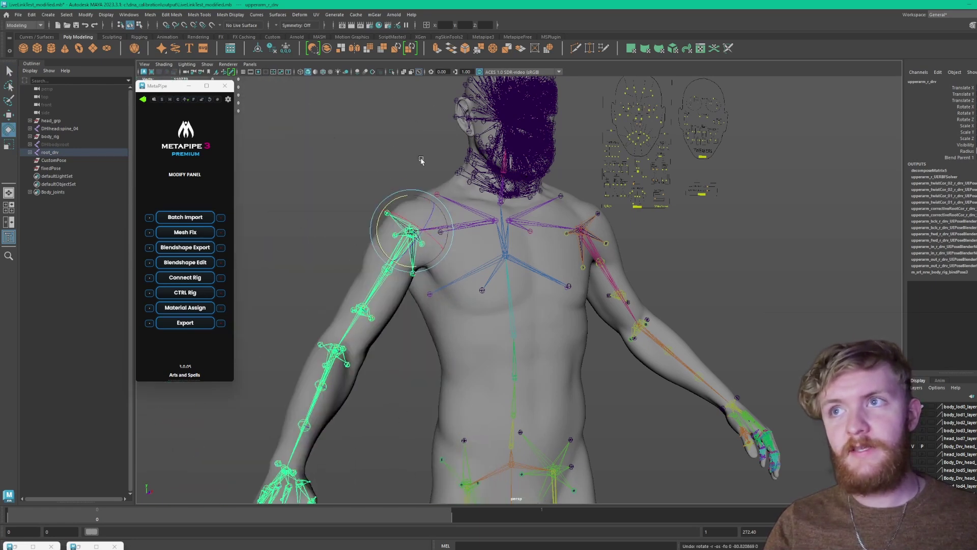
Test the facial rig by moving the jaw control on the face control board, restore it and clear the selection
left_click(448, 170)
scroll(448, 170, "up", 5)
left_click(840, 341)
key("w")
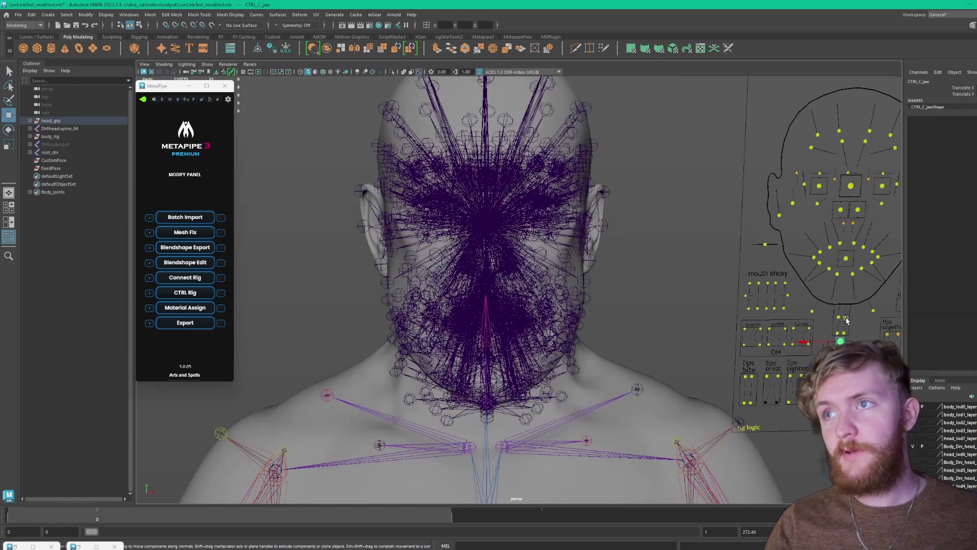
left_click_drag(841, 341, 672, 246)
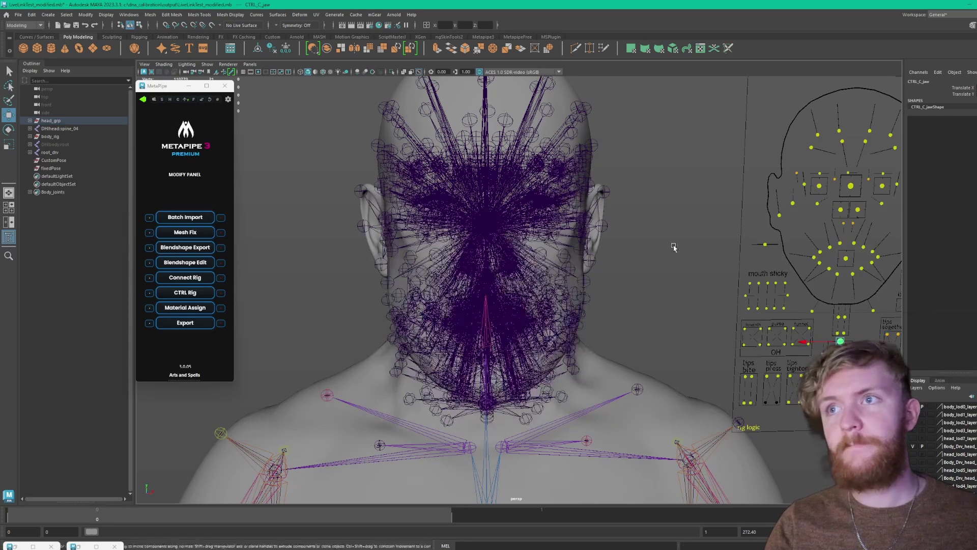
left_click(672, 246)
Build the body's animation control rig with Metapipe
scroll(672, 296, "down", 5)
middle_click_drag(565, 321, 540, 201, "alt")
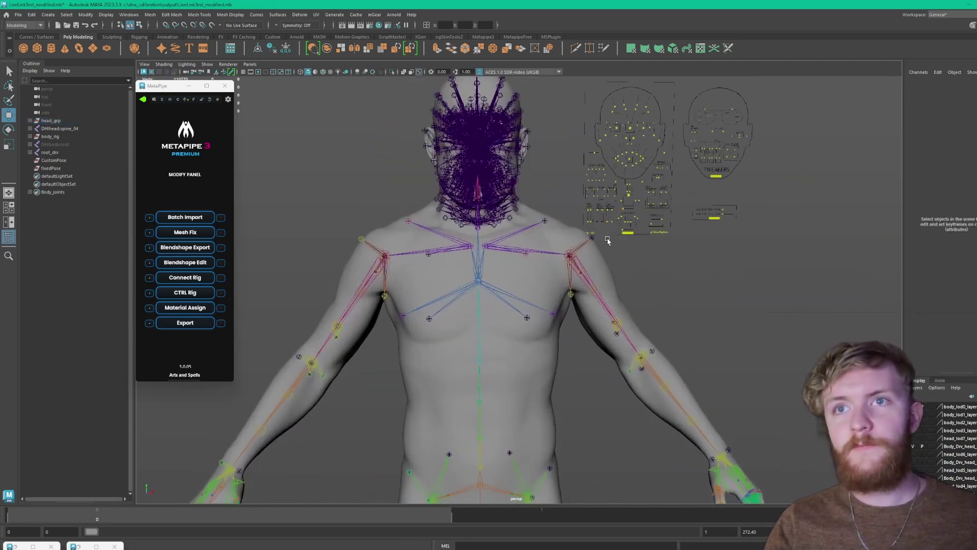
left_click(180, 298)
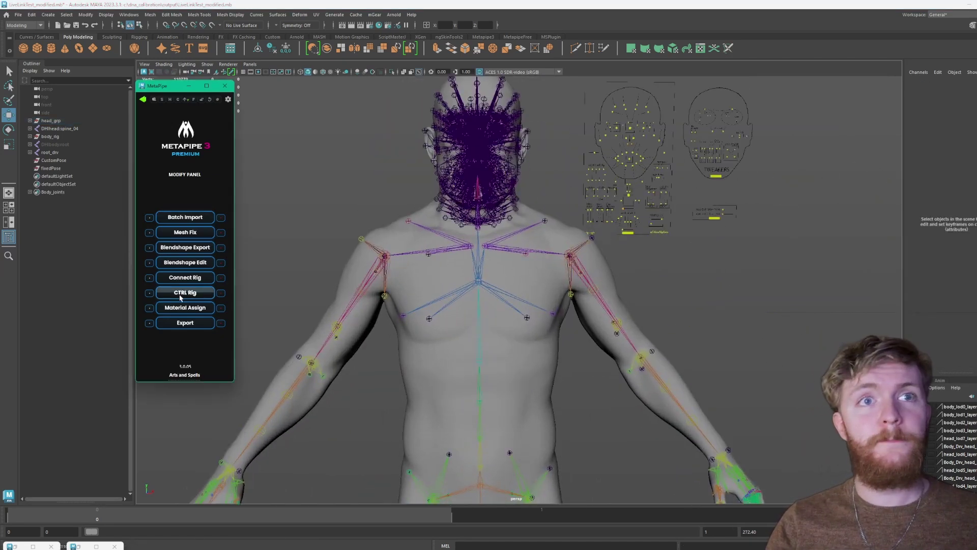
Test the control rig by rotating the right clavicle and chest controls, and undo the rotations
left_click(487, 230)
key("e")
left_click_drag(483, 236, 431, 338)
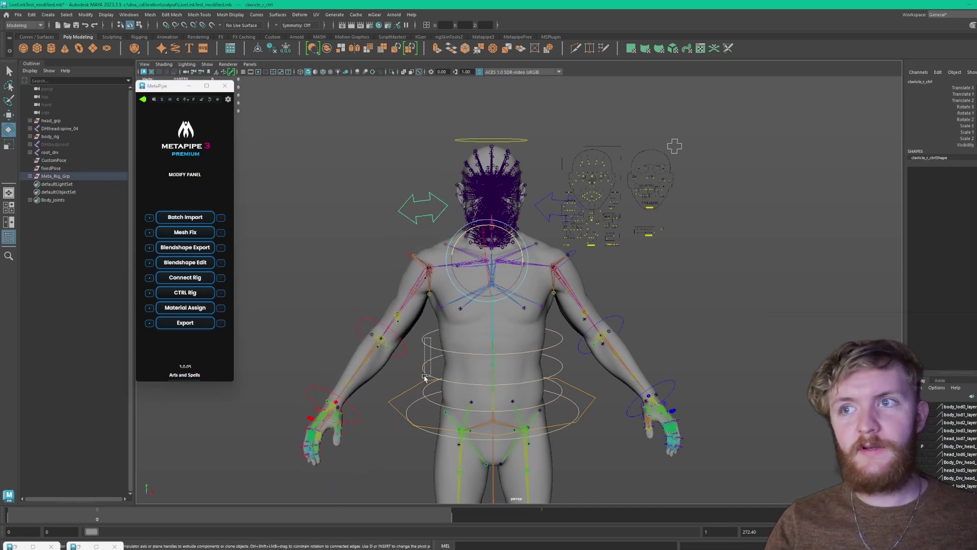
left_click(453, 377)
left_click_drag(453, 376, 512, 294)
key("ctrl+z")
key("ctrl+z")
key("ctrl+z")
Test the leg by moving the right foot IK control up and back, and undo the move
left_click_drag(554, 268, 623, 264, "alt")
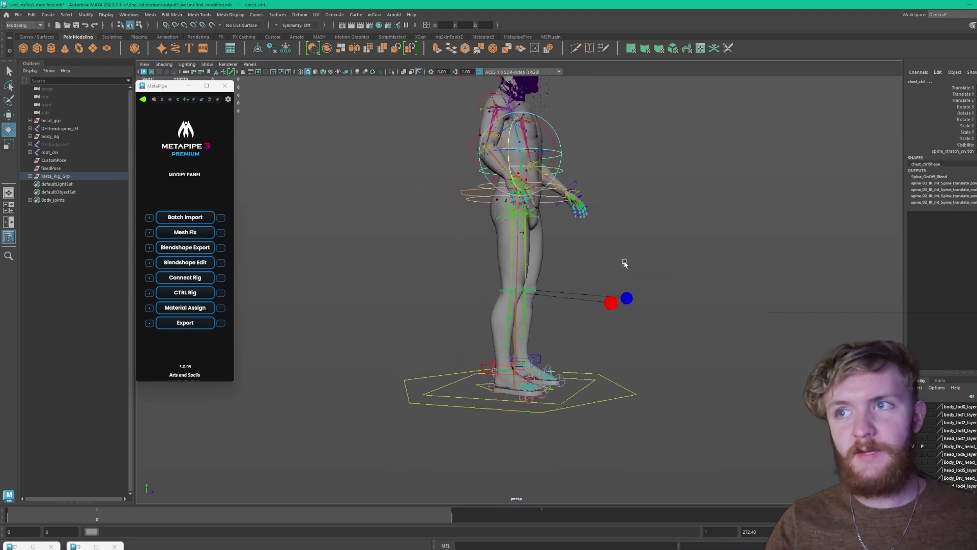
right_click_drag(624, 265, 560, 437, "alt")
left_click_drag(560, 436, 349, 284, "alt")
key("w")
left_click(472, 327)
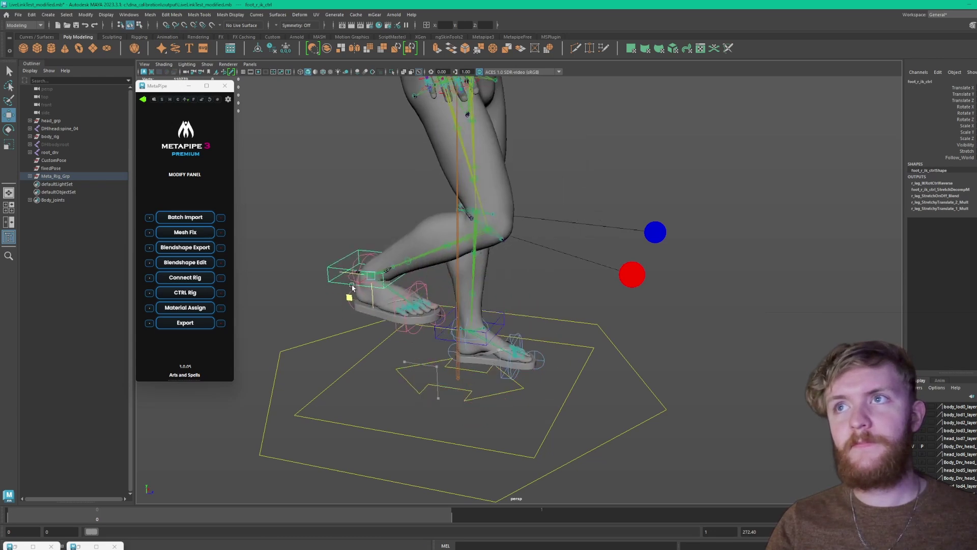
key("ctrl+z")
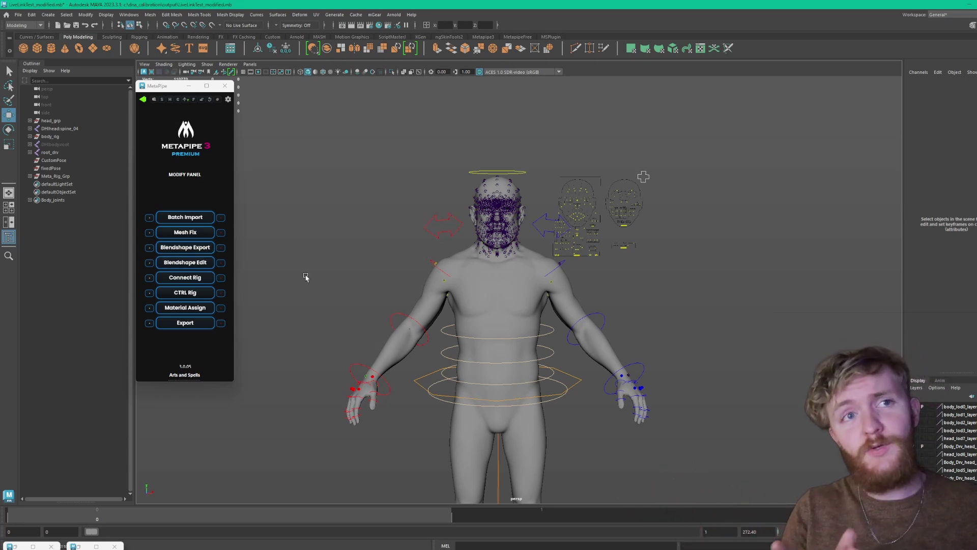
Activate the Paint Vertex Color Tool and open its settings for importing attribute maps
scroll(380, 272, "down", 2)
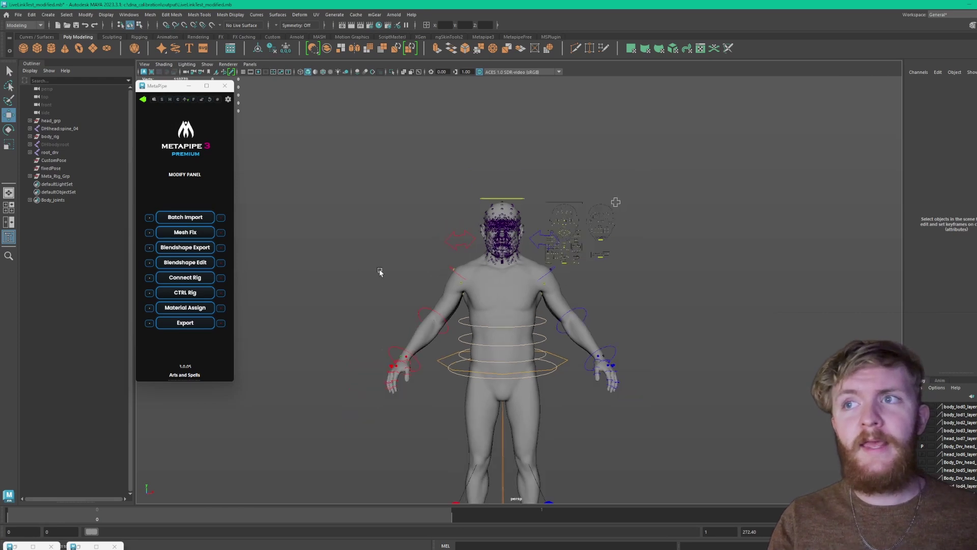
scroll(380, 272, "up", 2)
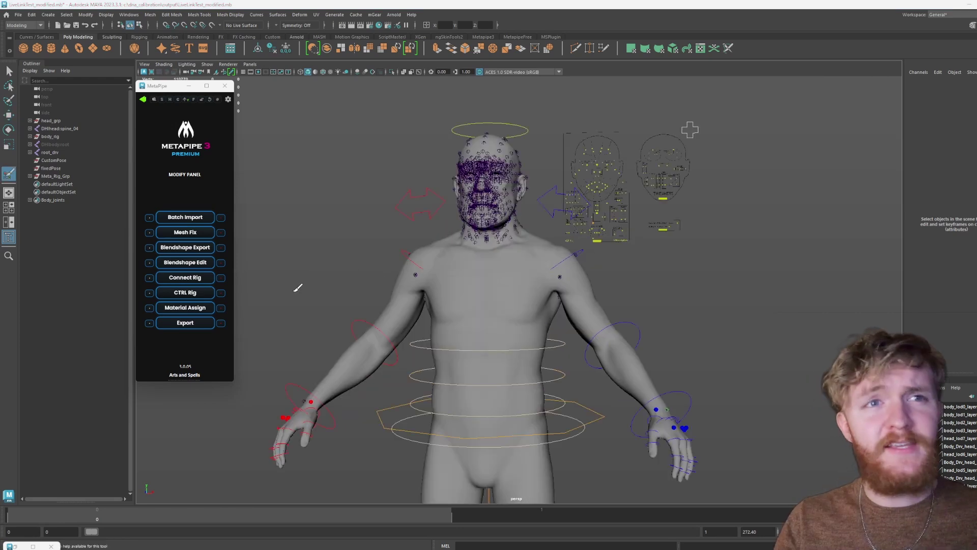
left_click(238, 15)
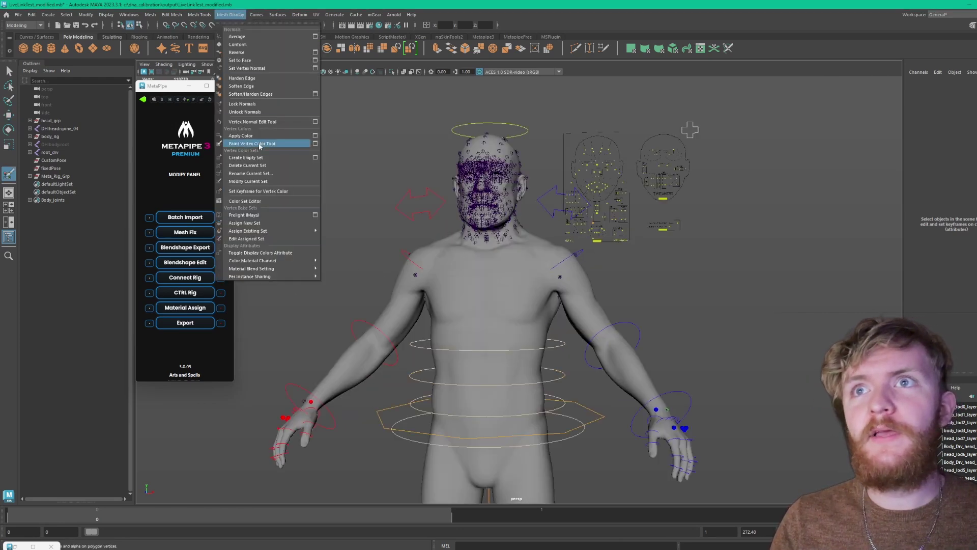
left_click(279, 145)
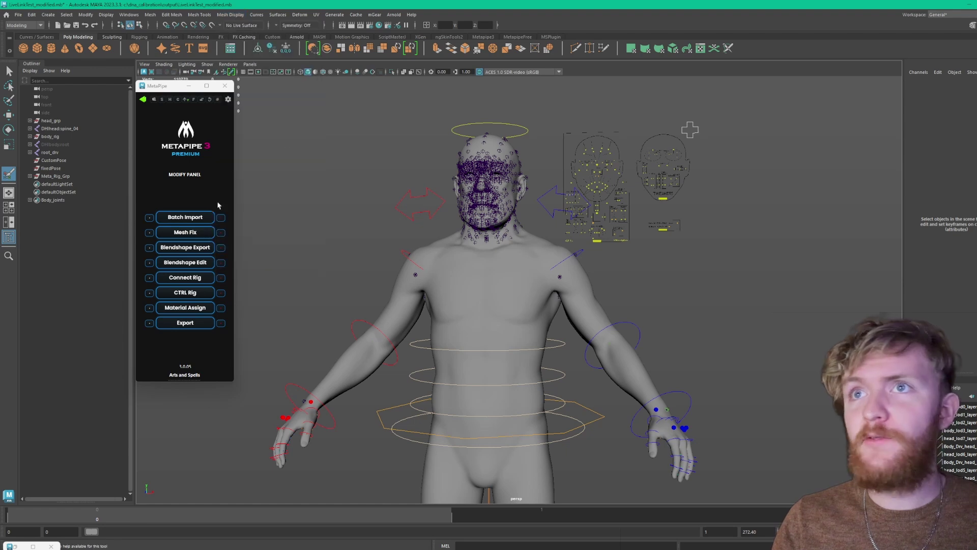
double_click(8, 178)
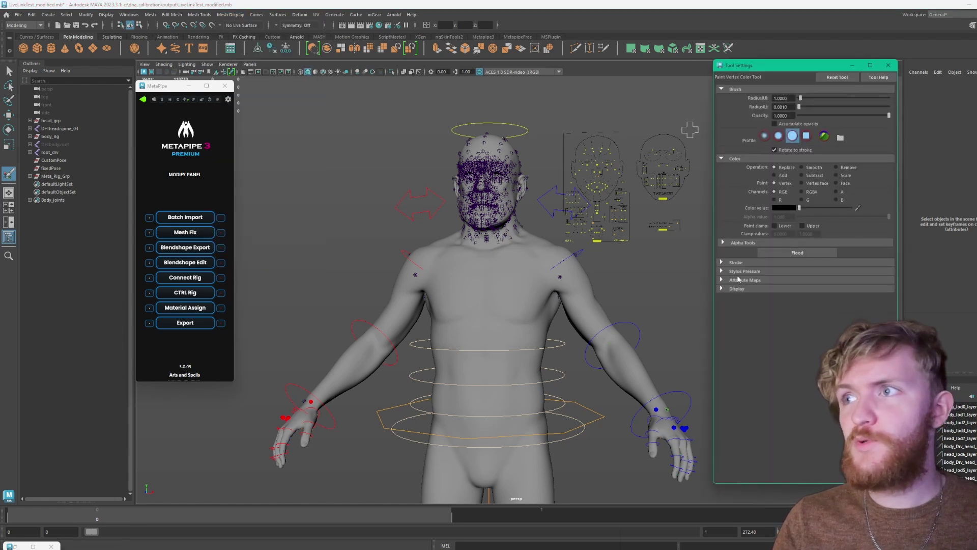
left_click(722, 281)
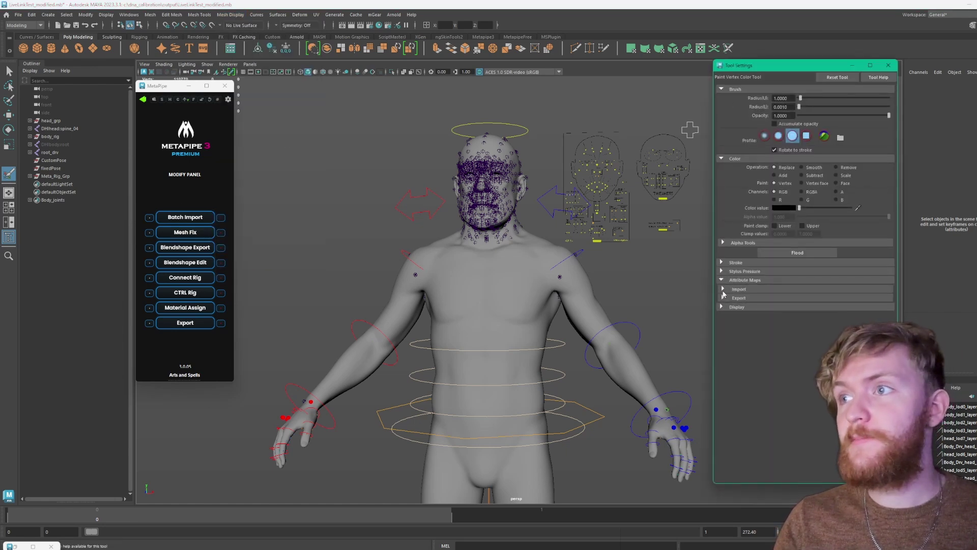
left_click(723, 289)
Try to import vtxColor.jpg from the dna_calibration data folder as the vertex colour map
left_click(799, 299)
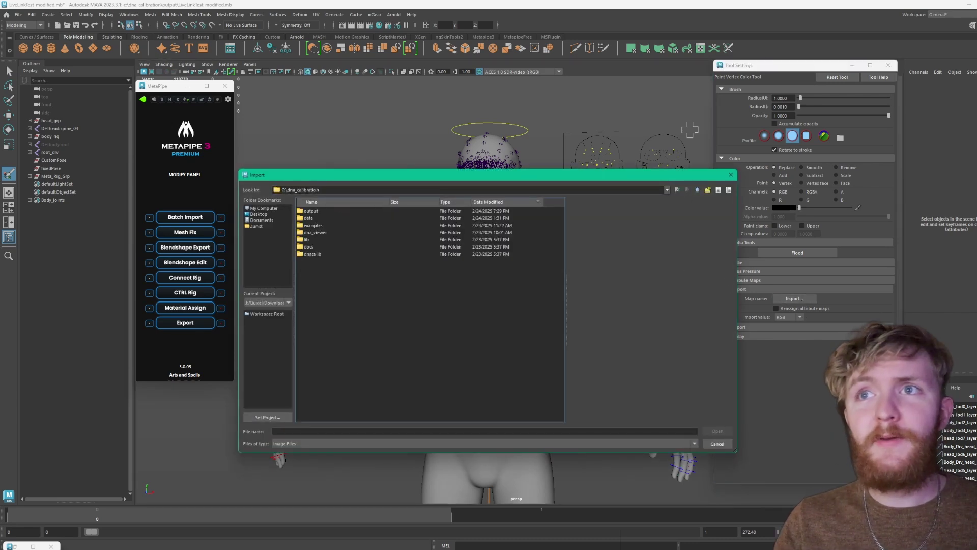
double_click(309, 218)
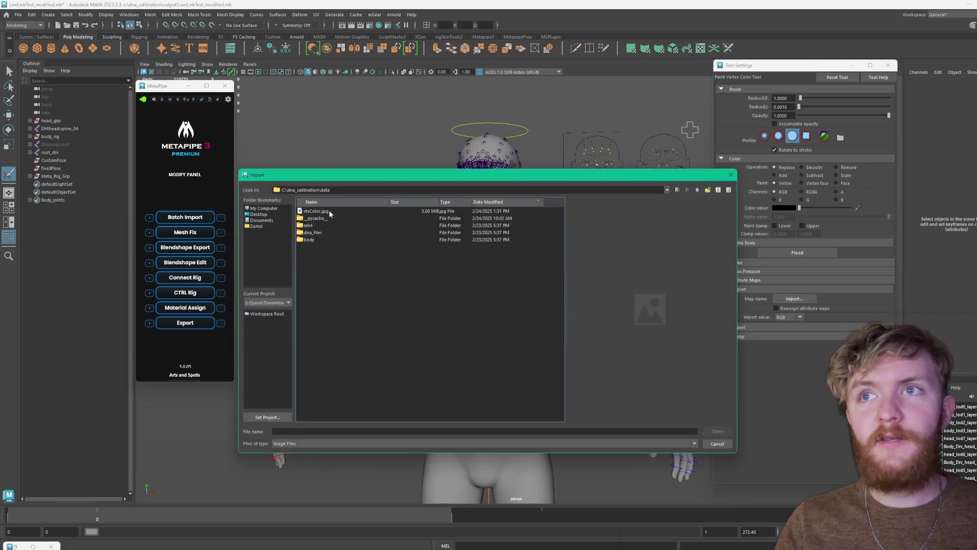
left_click(331, 211)
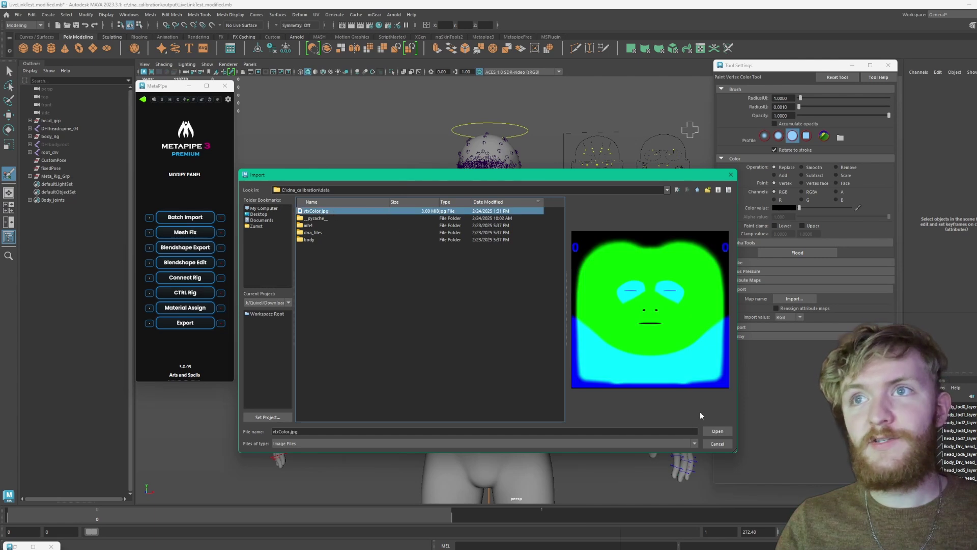
left_click(717, 431)
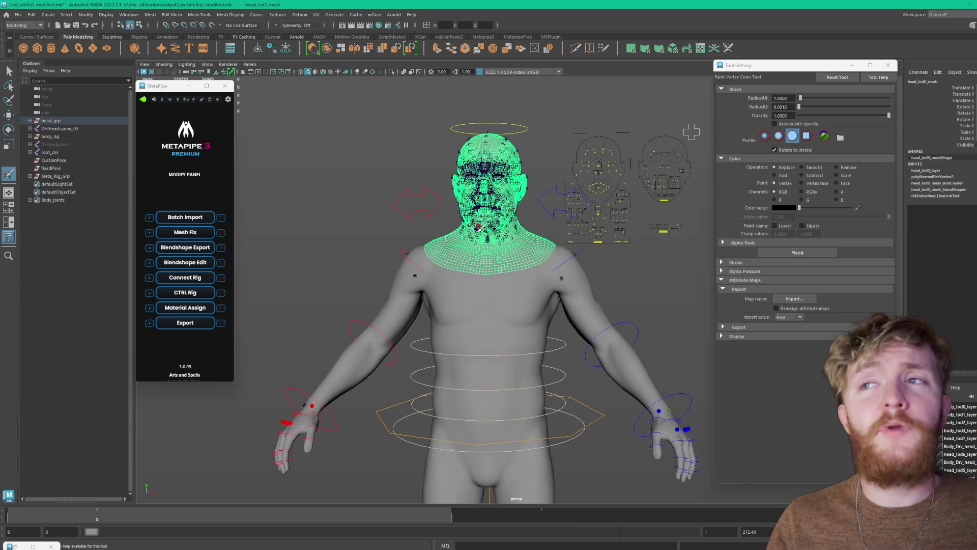
Import vtxColor.jpg as the RGB vertex colour map of the selected head_lod0_mesh and leave the painting tool
left_click(792, 299)
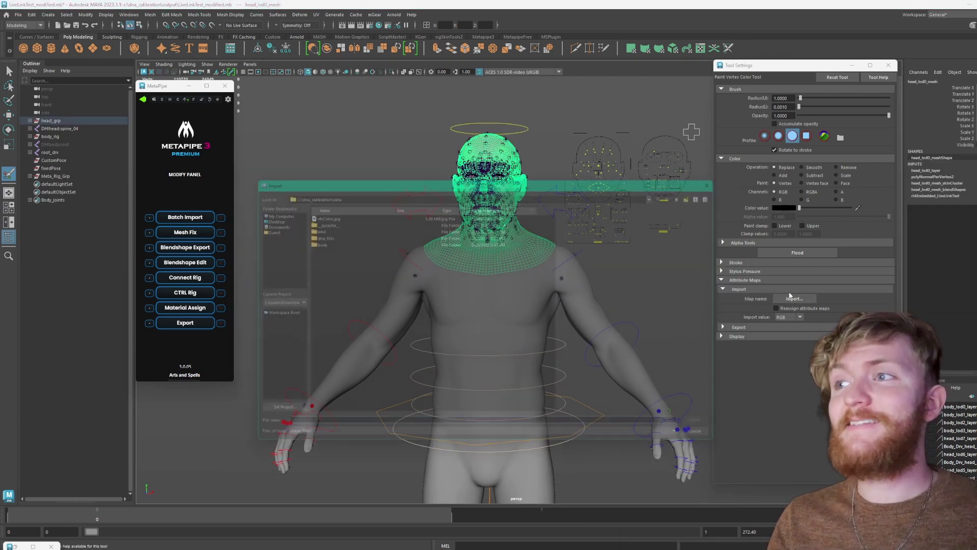
left_click(374, 210)
left_click(717, 431)
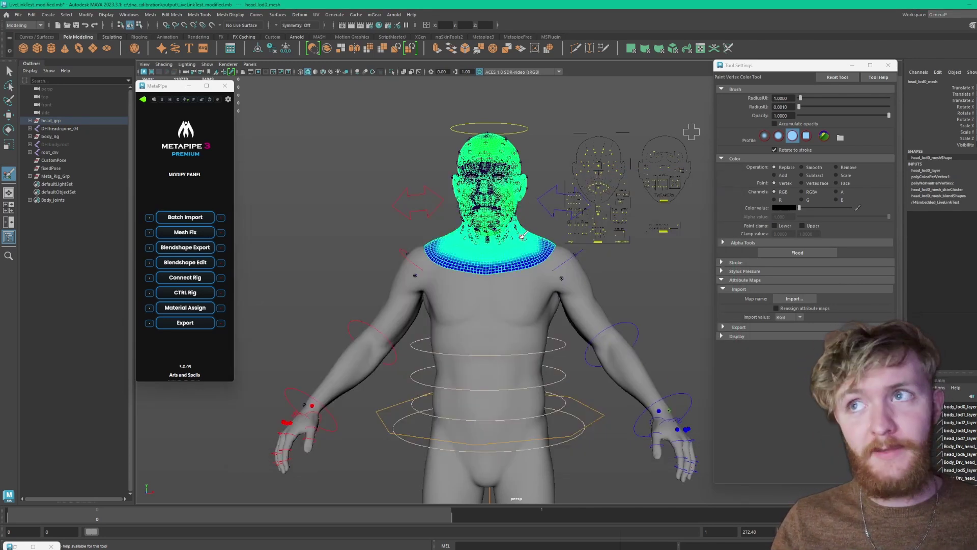
key("q")
Start an FBX export of the selected head mesh and enable Referenced Assets Content in the geometry options
key("alt+f")
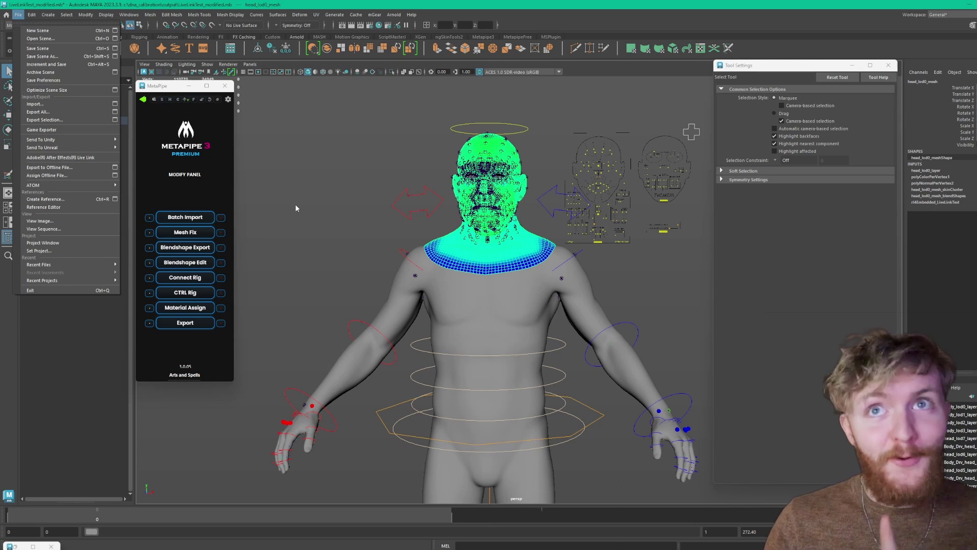
left_click(79, 120)
left_click_drag(421, 176, 456, 112)
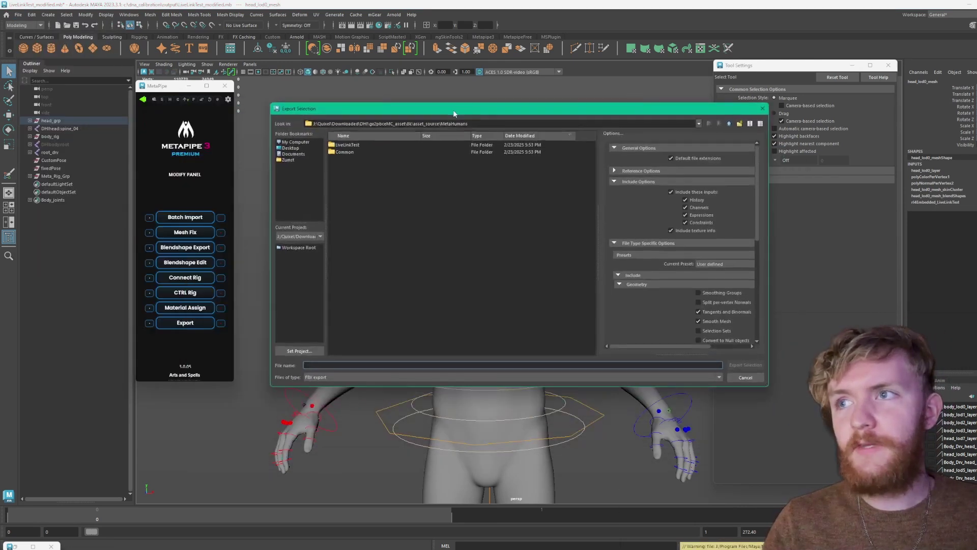
scroll(665, 261, "down", 2)
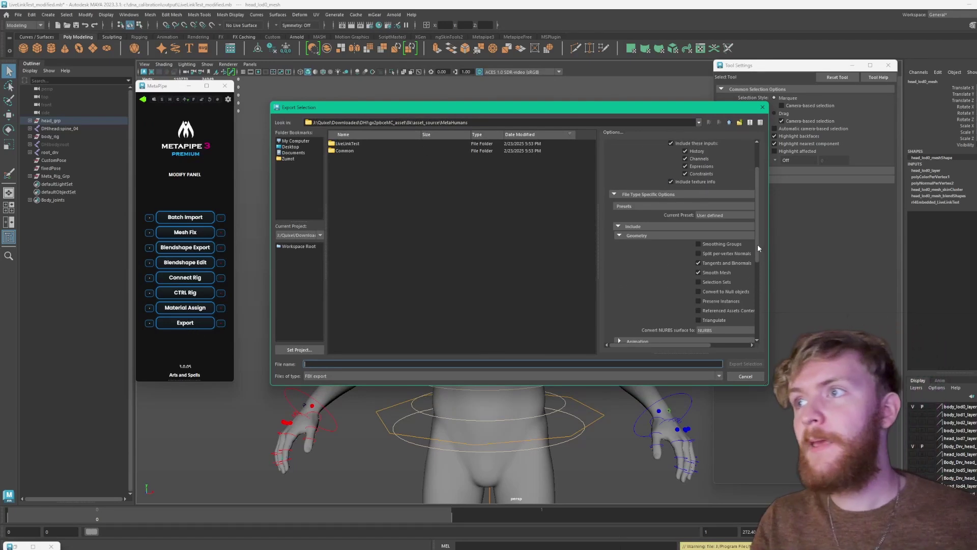
scroll(758, 244, "down", 1)
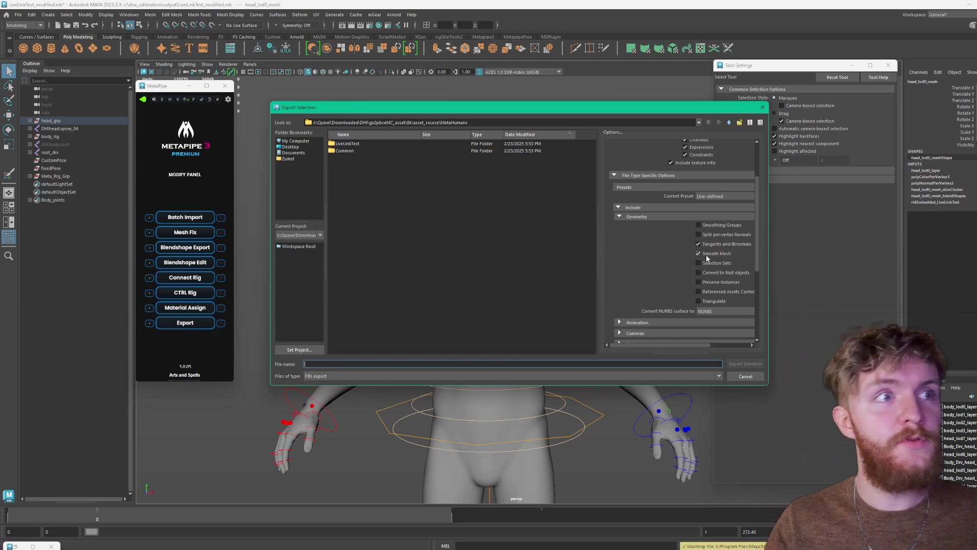
left_click(722, 289)
scroll(706, 298, "down", 5)
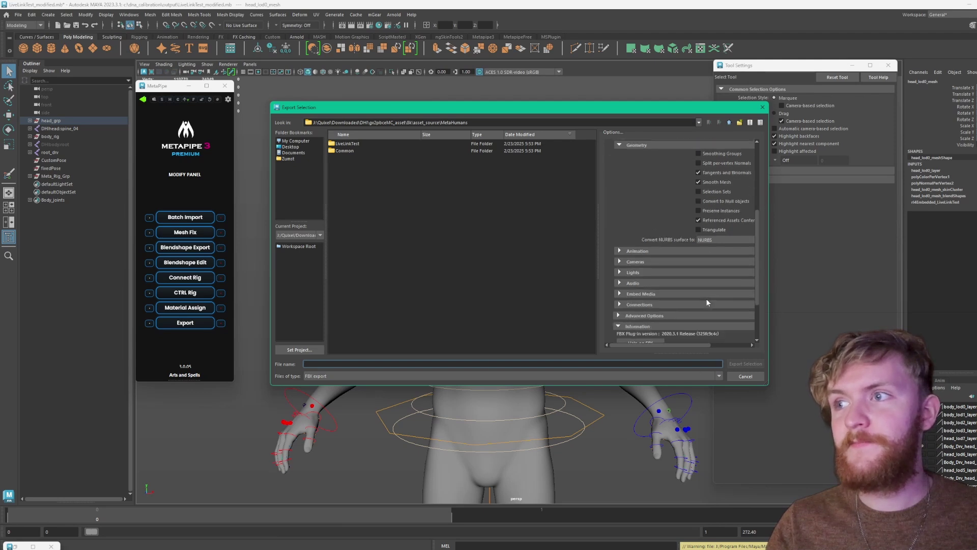
Review the animation and remaining FBX export options for the head mesh, and cancel the export
left_click(624, 228)
scroll(631, 239, "down", 10)
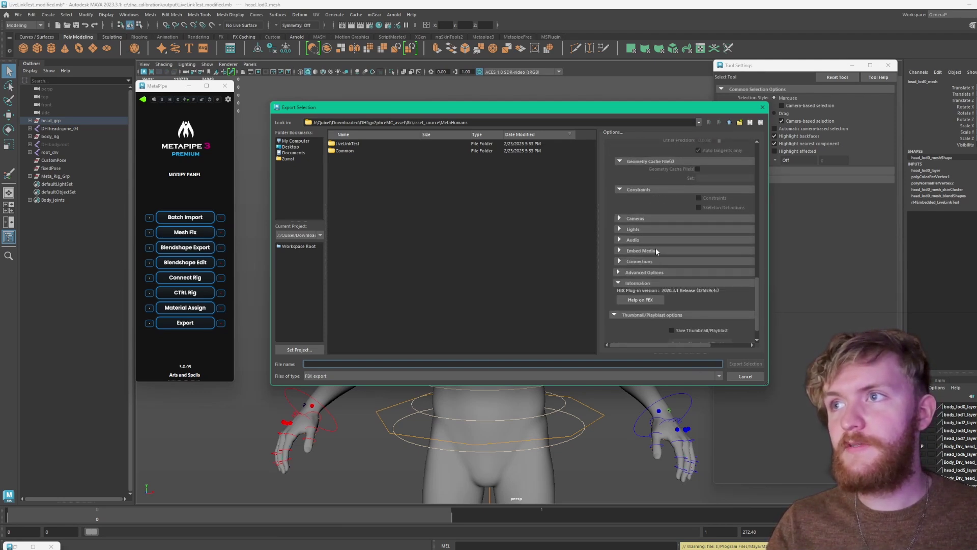
scroll(662, 259, "up", 15)
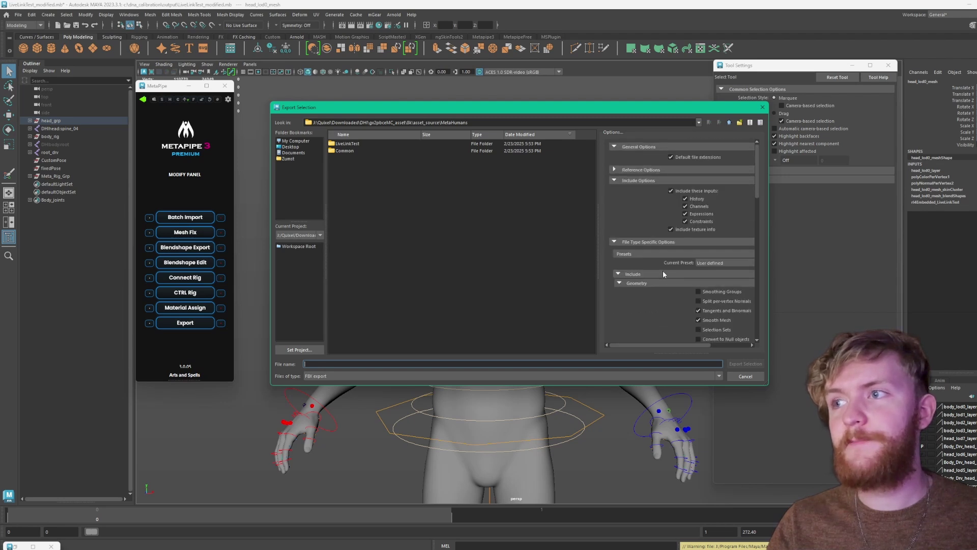
left_click(745, 376)
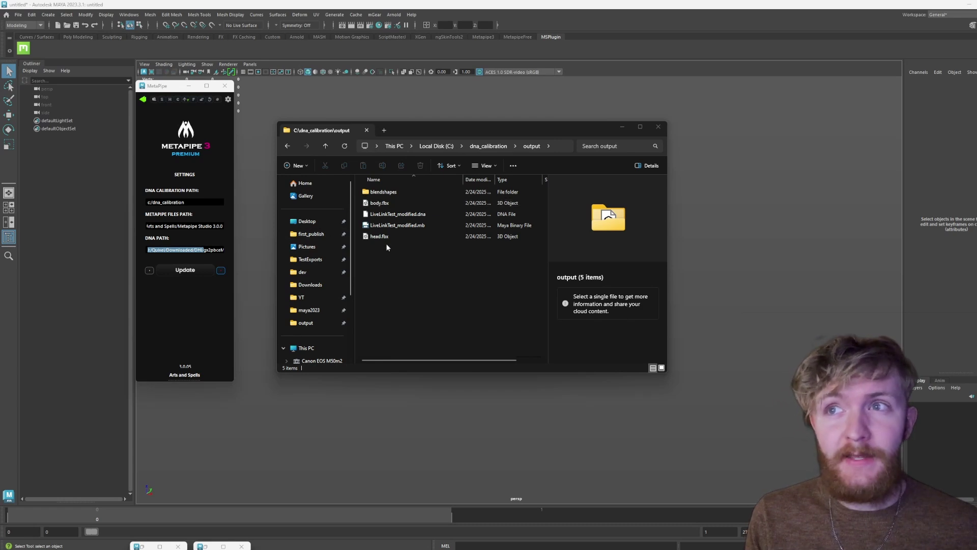
Inspect the LiveLinkTest_modified.dna, head.fbx and body.fbx files in the dna_calibration output folder
left_click(421, 215)
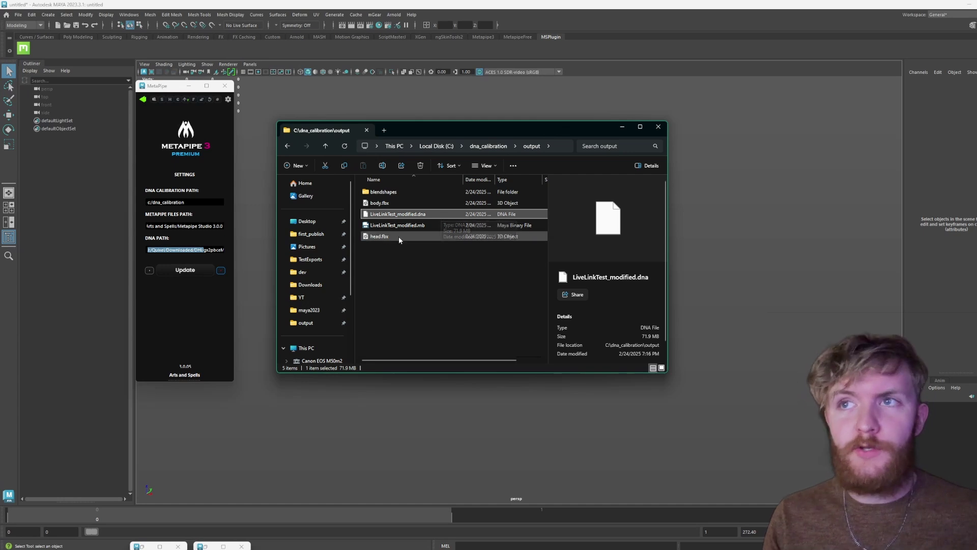
left_click(398, 237)
left_click(414, 204)
left_click(422, 214)
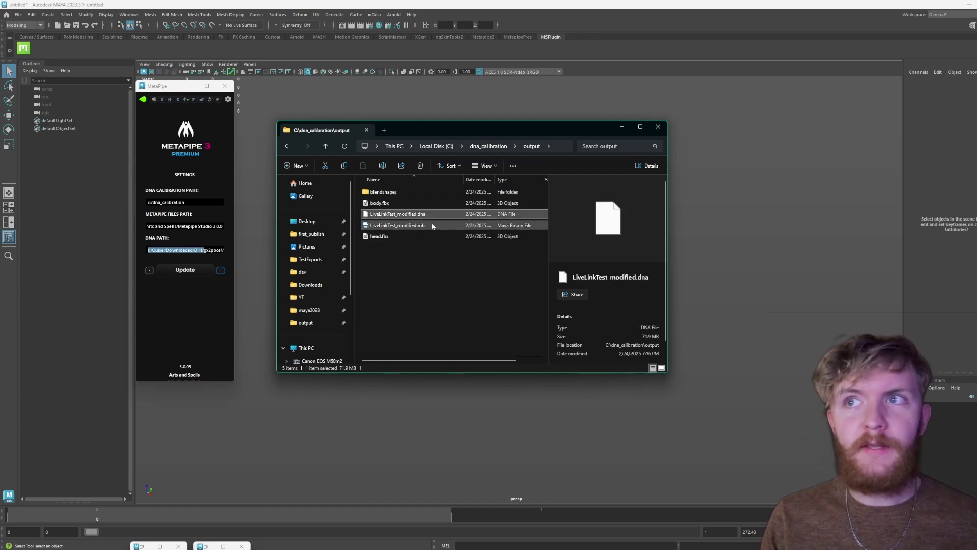
left_click(416, 236)
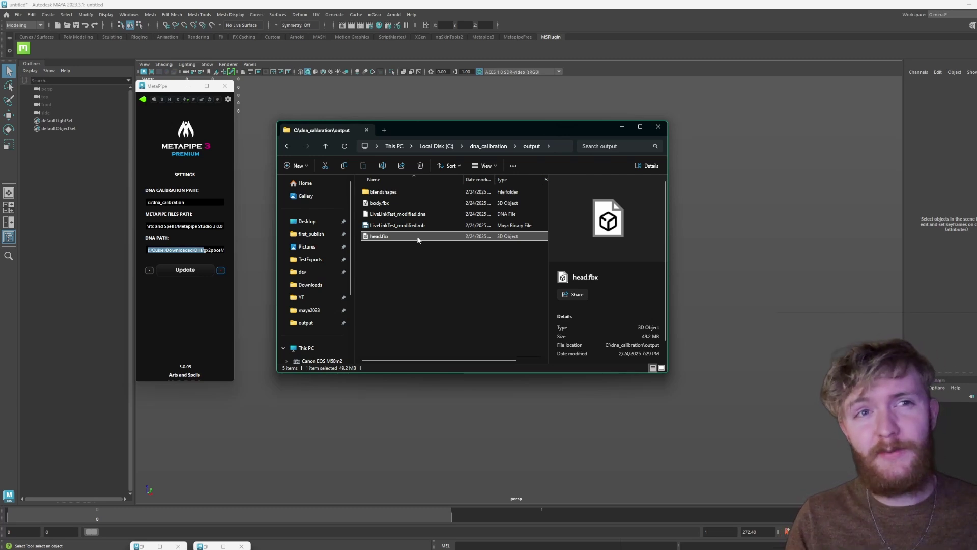
Return to Metapipe's template chooser and browse to the Custom Topo templates
left_click(143, 99)
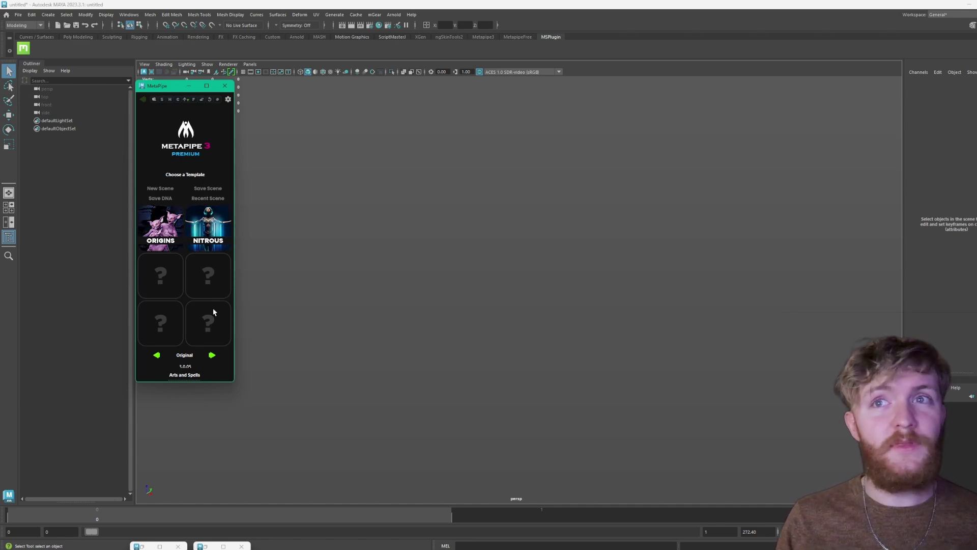
left_click(211, 356)
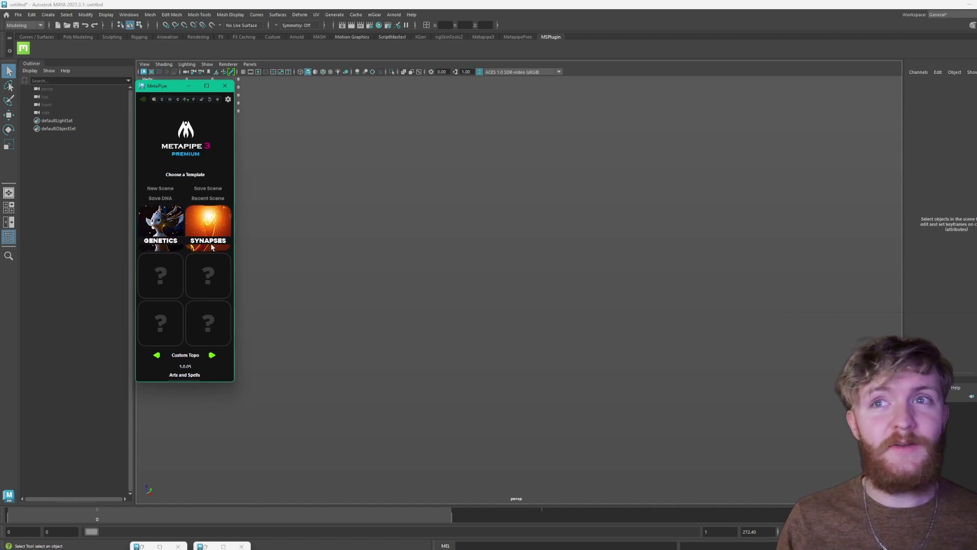